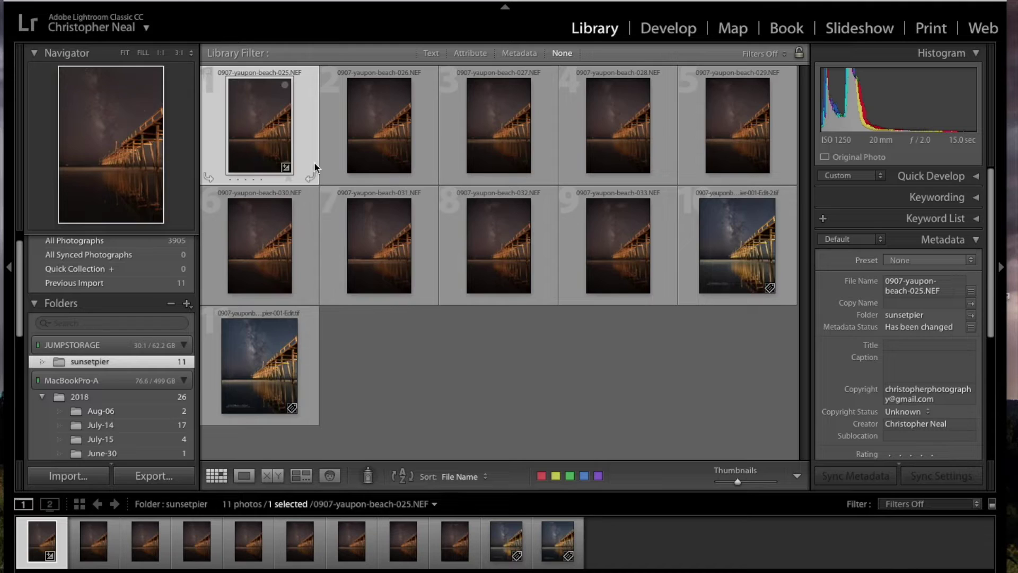
Step: Open 0907-yaupon-beach-025.NEF for developing and set its white balance to Auto
{"action": "double_click", "coordinate": [283, 142]}
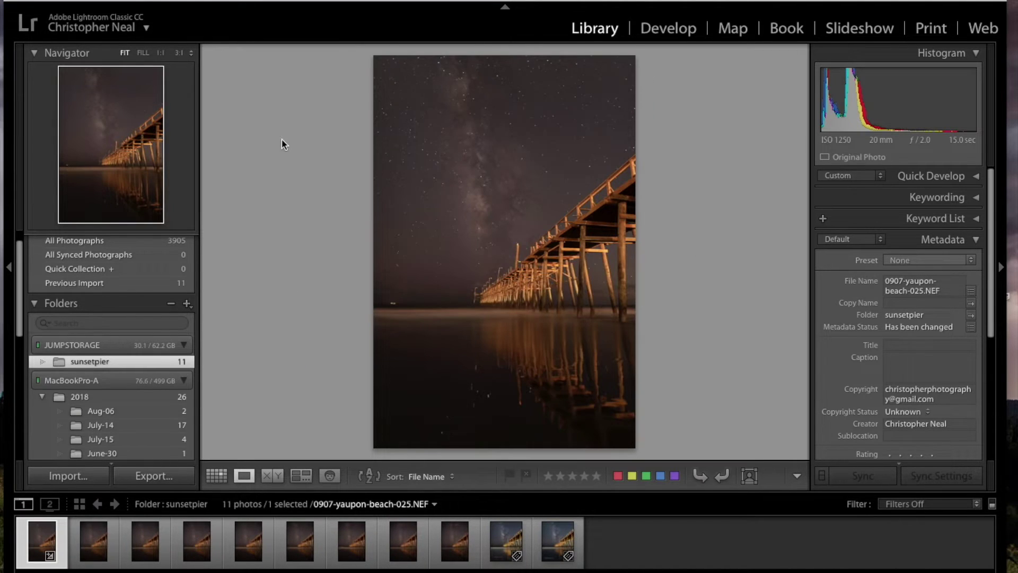
{"action": "left_click", "coordinate": [655, 32]}
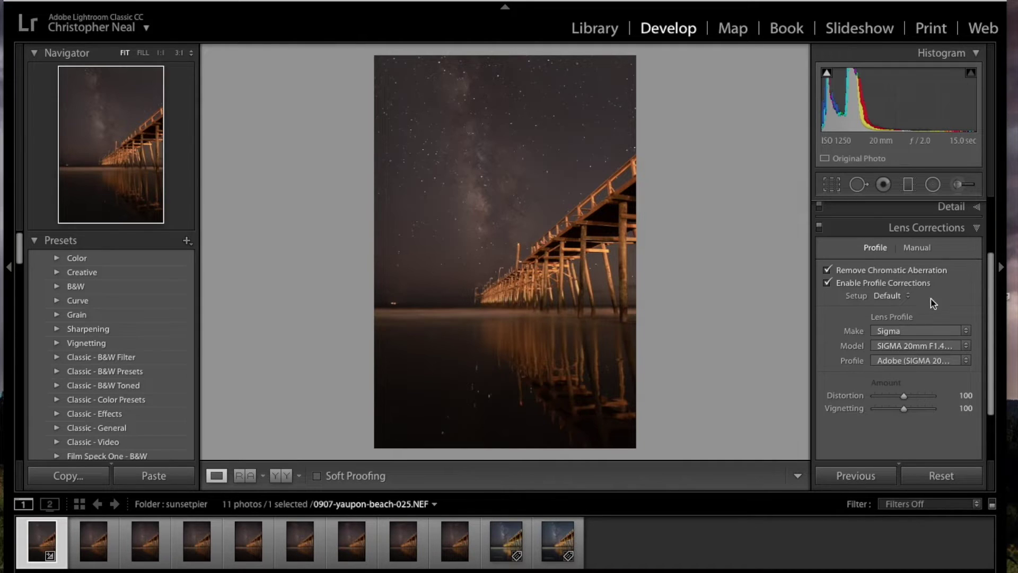
{"action": "left_click", "coordinate": [972, 232]}
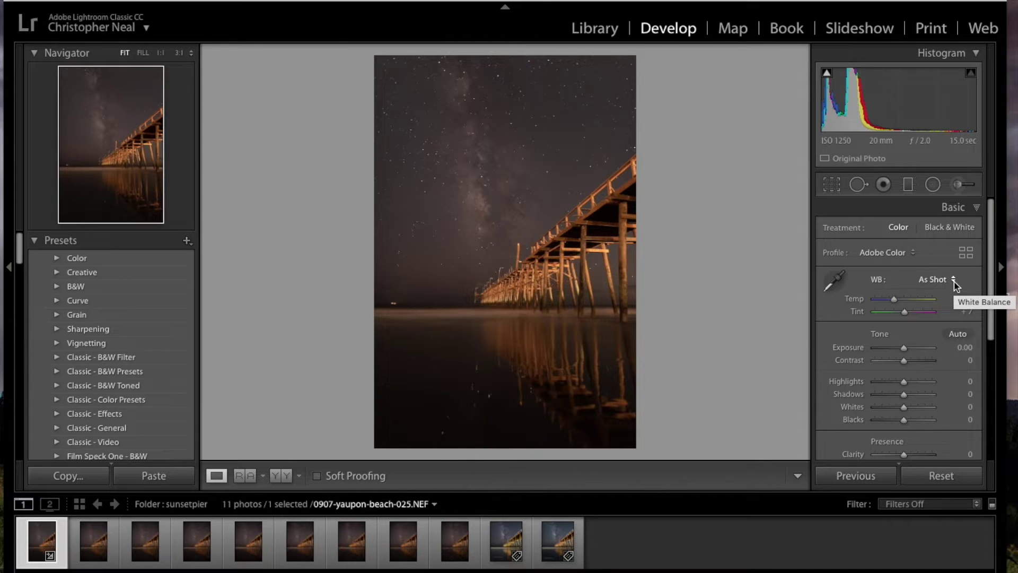
{"action": "left_click", "coordinate": [953, 281]}
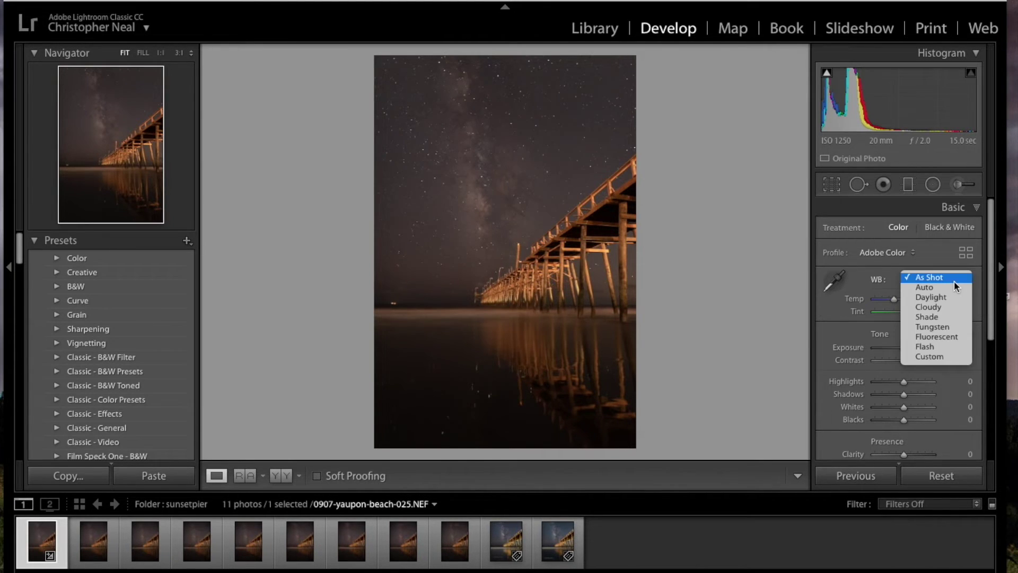
{"action": "left_click", "coordinate": [952, 288]}
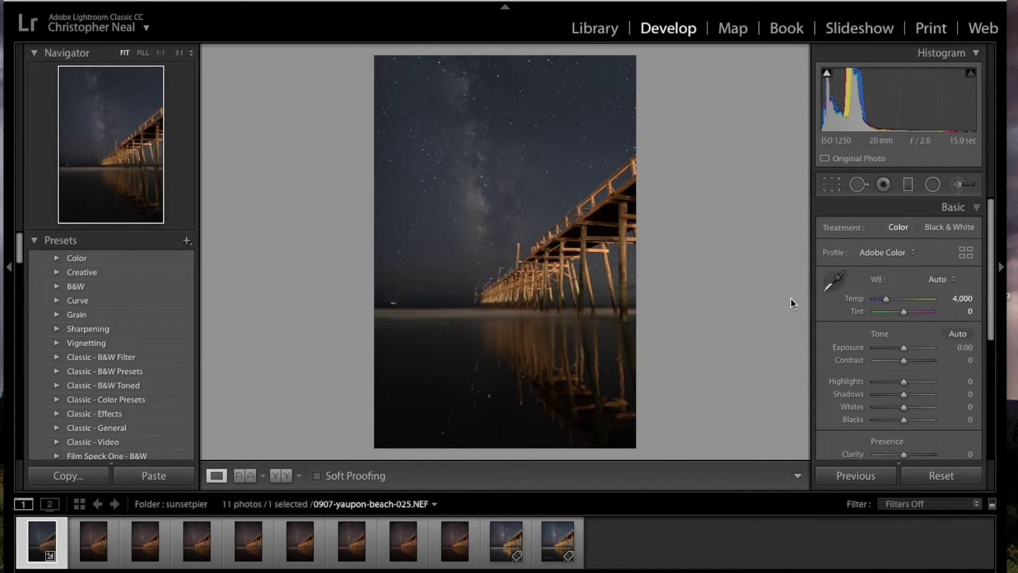
Step: Set the photo's white balance temperature to 4,150
{"action": "left_click", "coordinate": [961, 299]}
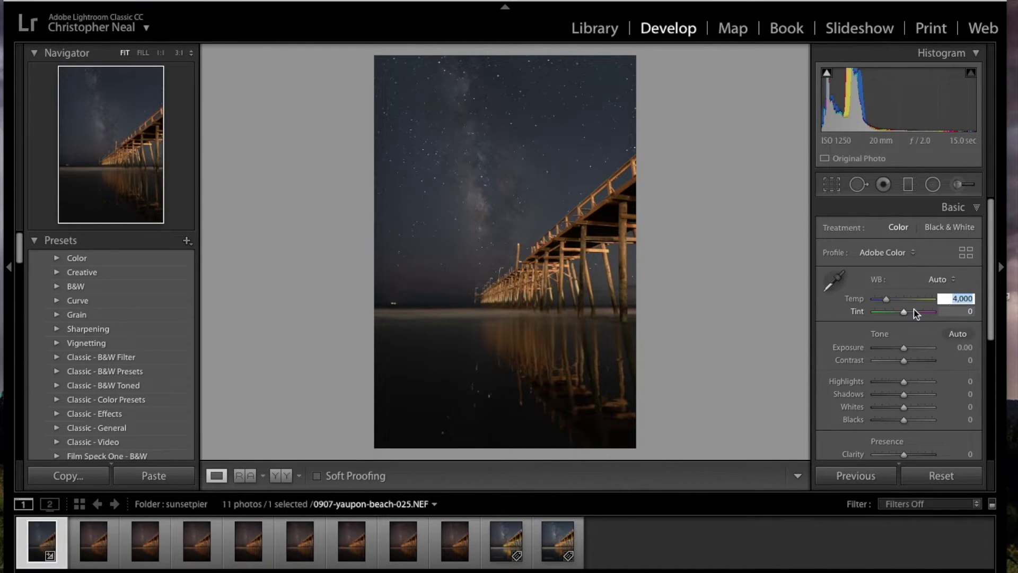
{"action": "left_click", "coordinate": [961, 299]}
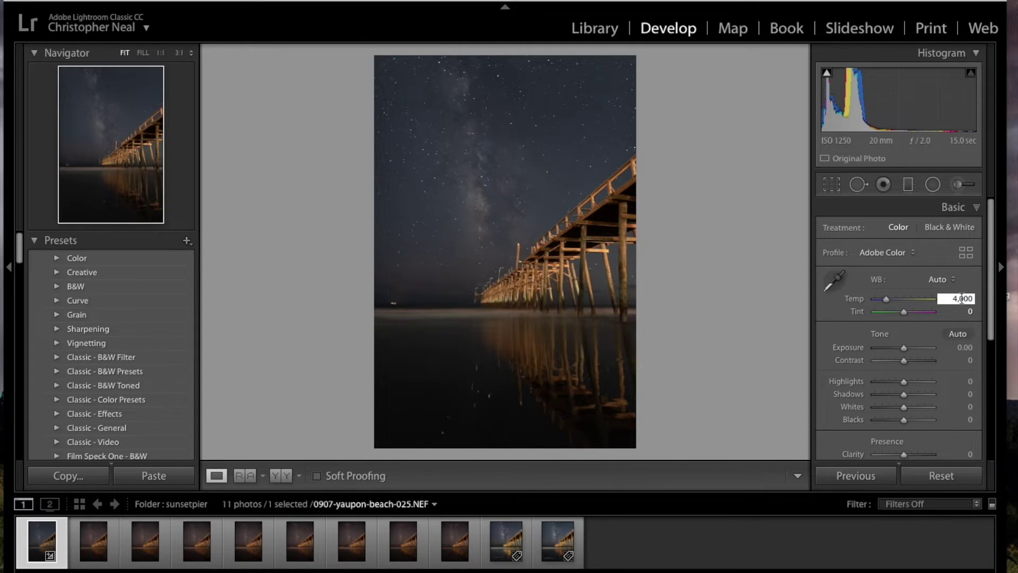
{"action": "left_click_drag", "start_coordinate": [961, 299], "coordinate": [971, 294]}
{"action": "type", "text": "150"}
{"action": "key", "text": "Return"}
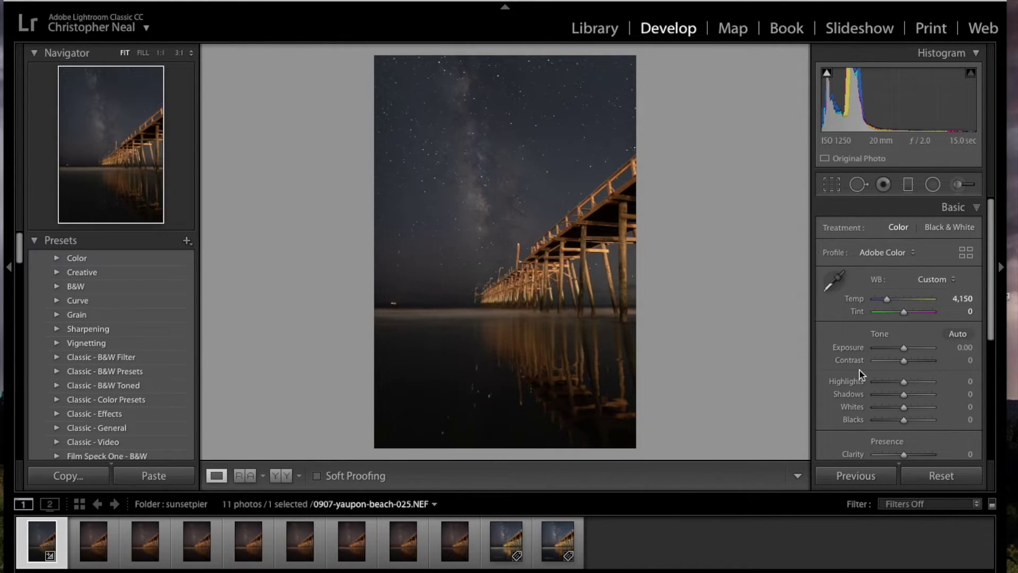
Step: Set the photo's sharpening amount and color noise reduction to 0
{"action": "left_click_drag", "start_coordinate": [993, 248], "coordinate": [999, 395]}
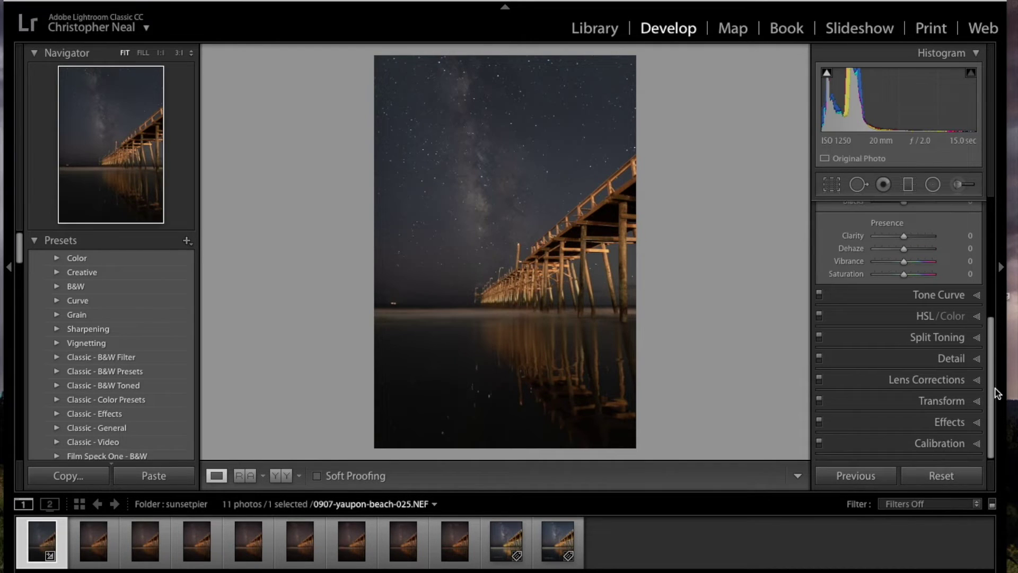
{"action": "left_click", "coordinate": [932, 356]}
{"action": "left_click_drag", "start_coordinate": [890, 374], "coordinate": [864, 379]}
{"action": "scroll", "coordinate": [975, 387], "scroll_direction": "down", "scroll_amount": 4}
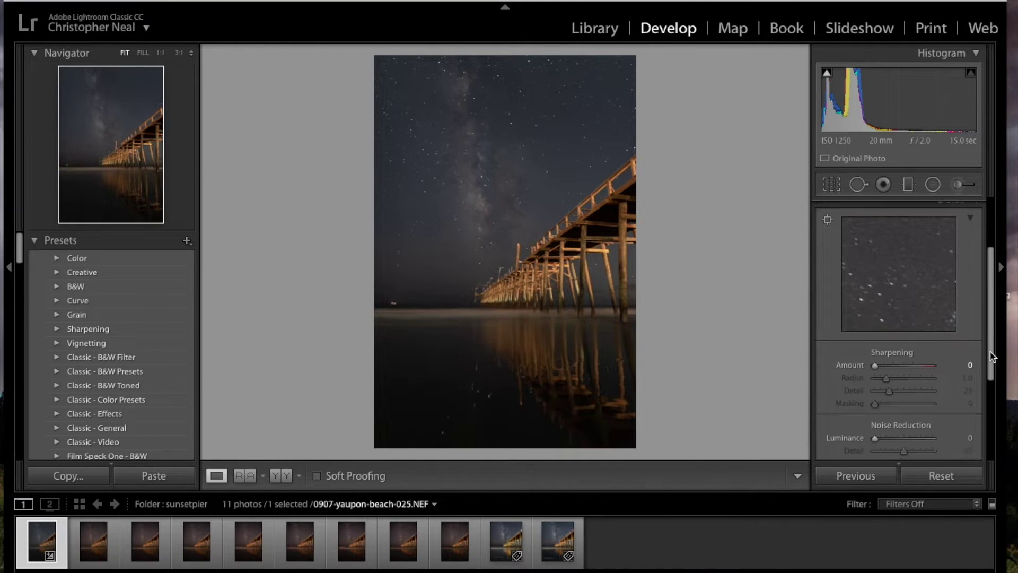
{"action": "left_click_drag", "start_coordinate": [890, 396], "coordinate": [872, 398]}
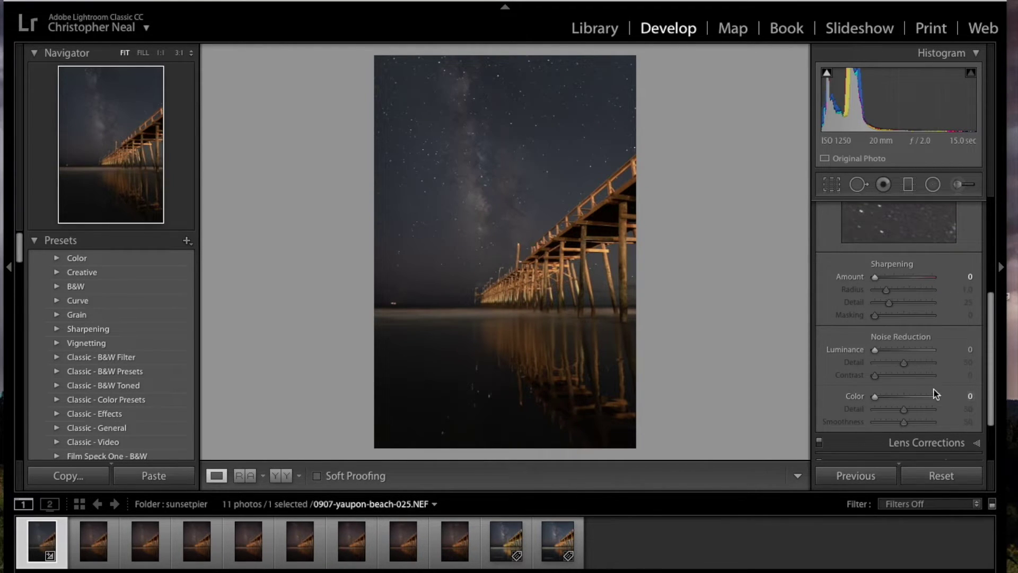
{"action": "scroll", "coordinate": [981, 345], "scroll_direction": "up", "scroll_amount": 5}
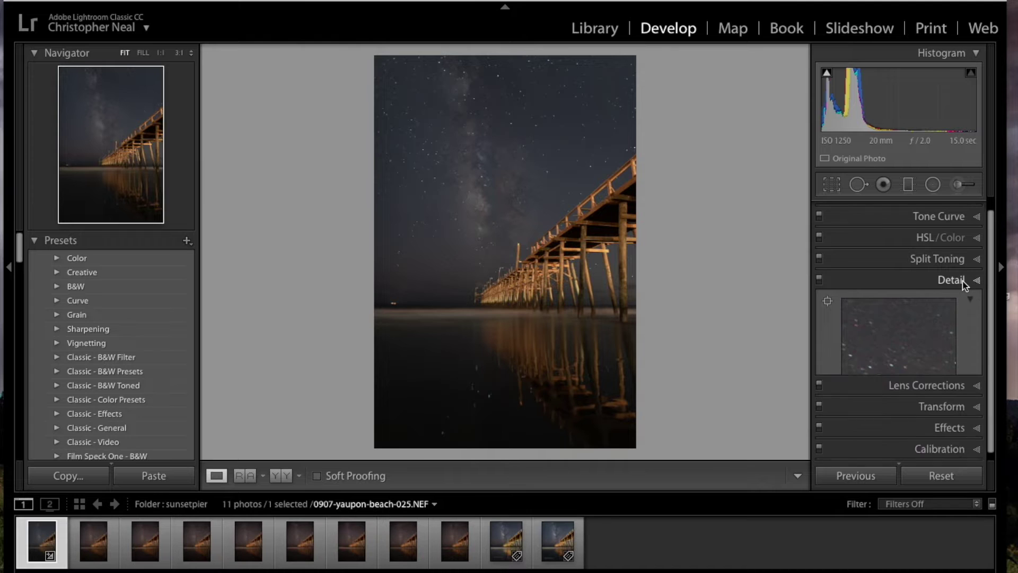
{"action": "left_click", "coordinate": [962, 282]}
Step: Synchronize all develop settings from the first photo to the other NEF files, 026 through 033, in the Library grid
{"action": "left_click", "coordinate": [594, 26]}
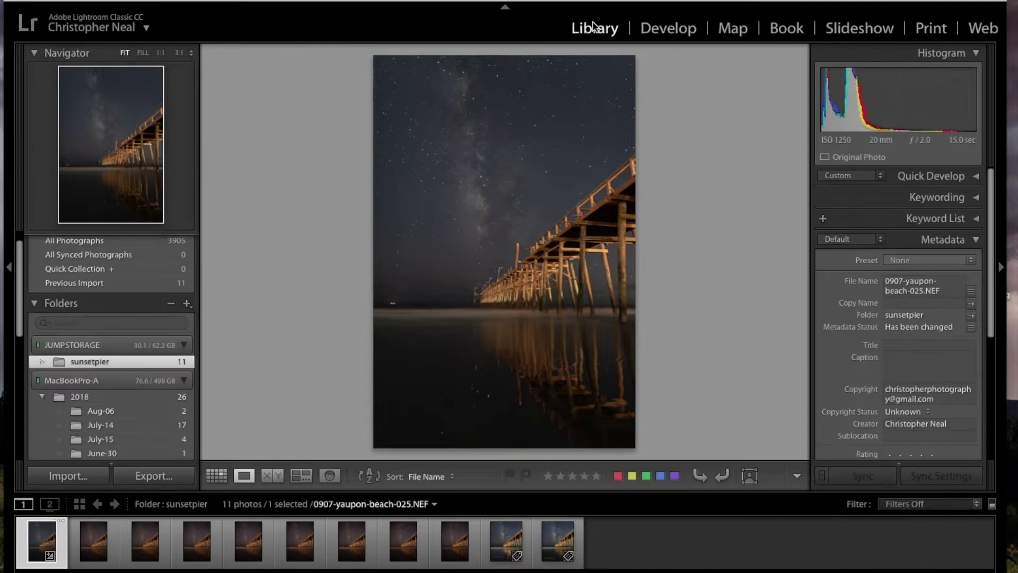
{"action": "left_click", "coordinate": [217, 477]}
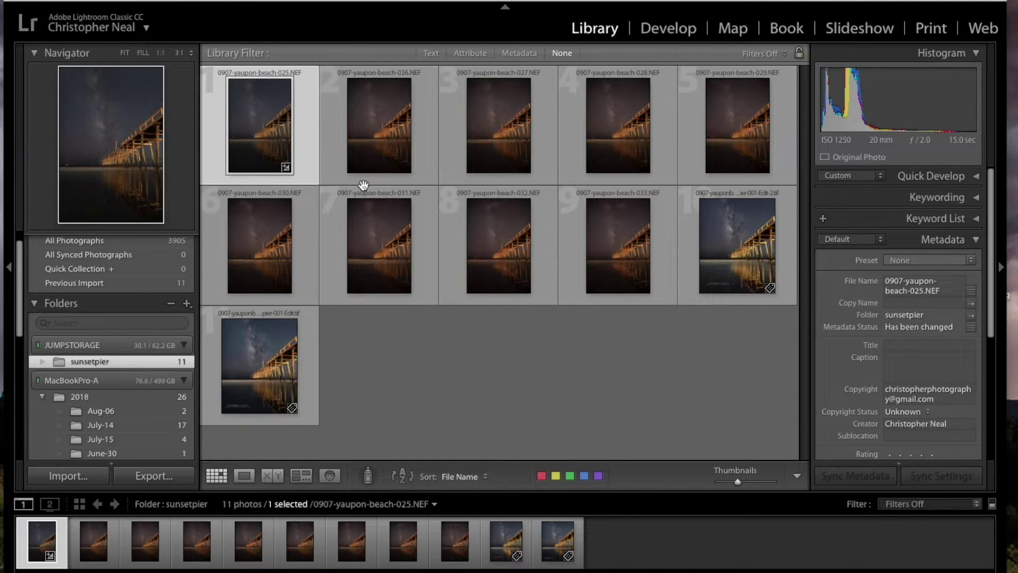
{"action": "left_click", "coordinate": [599, 244], "text": "shift"}
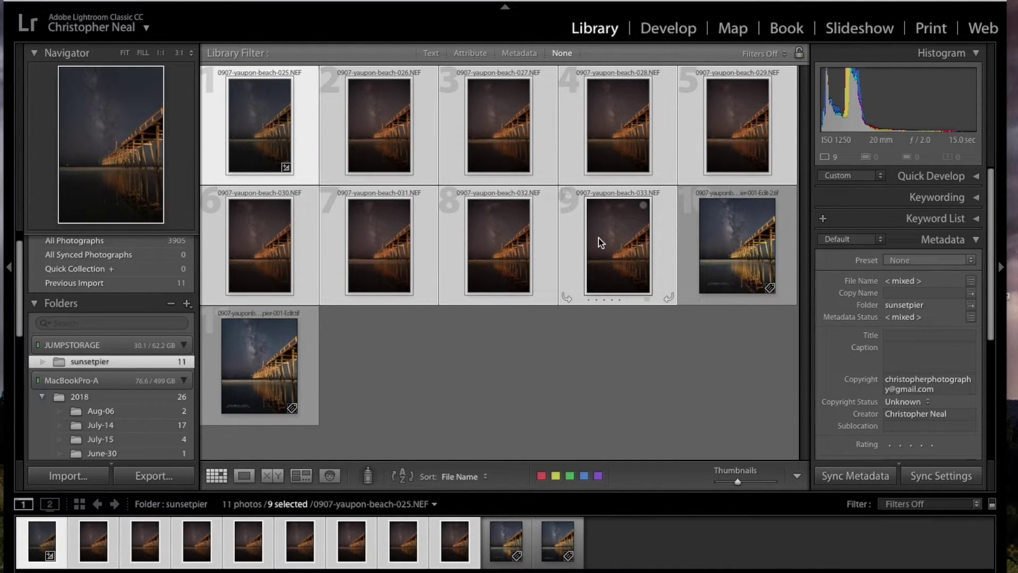
{"action": "left_click", "coordinate": [957, 483]}
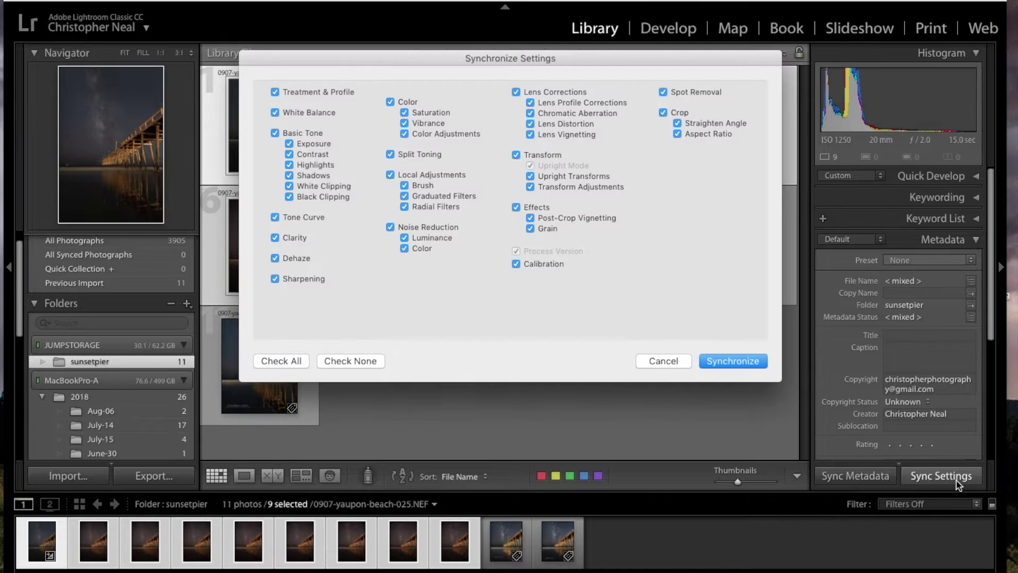
{"action": "left_click", "coordinate": [733, 362]}
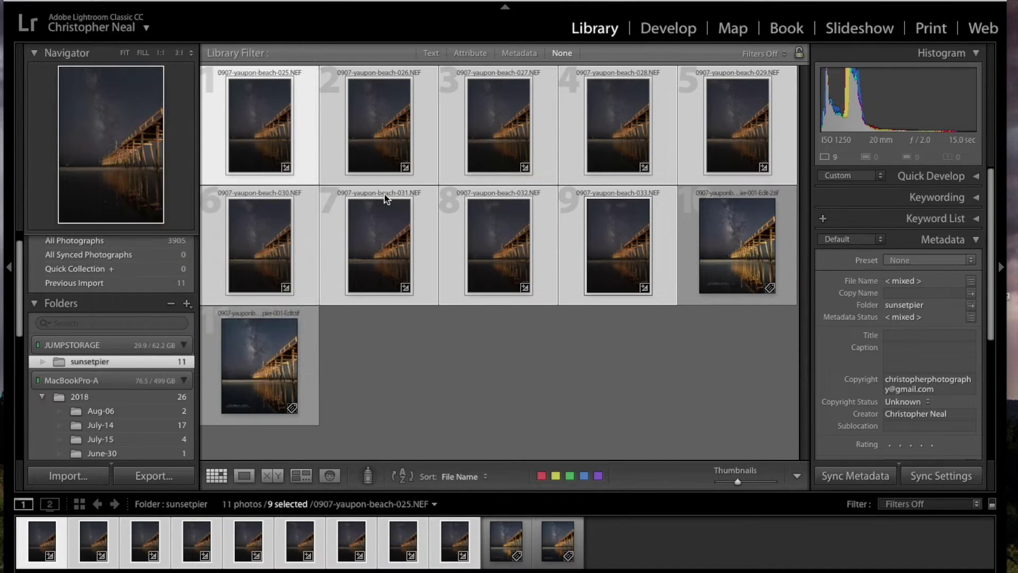
Step: Start exporting the nine selected photos and choose a new Desktop folder named working as the destination
{"action": "key", "text": "super+shift+e"}
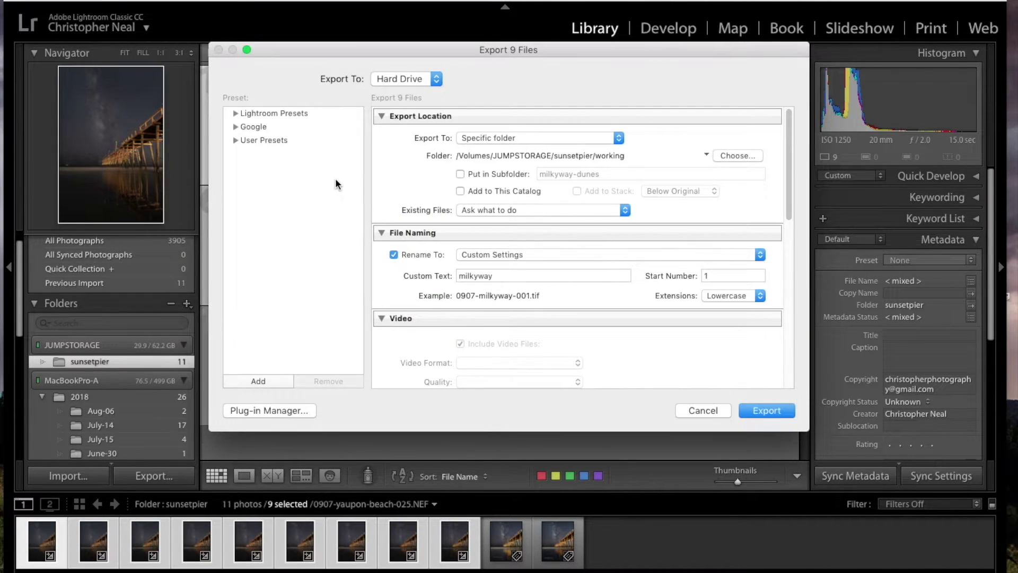
{"action": "left_click", "coordinate": [738, 155]}
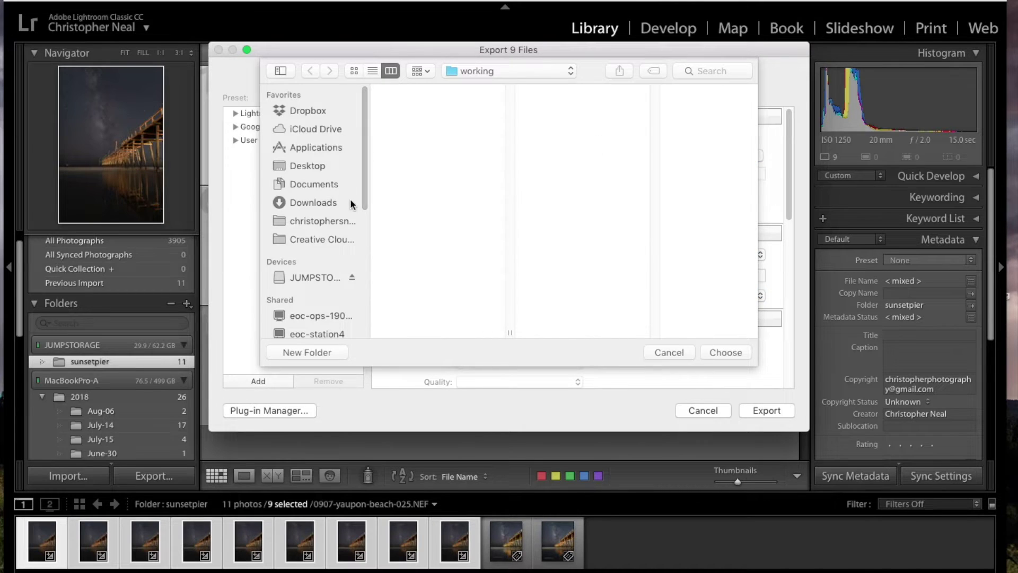
{"action": "left_click", "coordinate": [306, 166]}
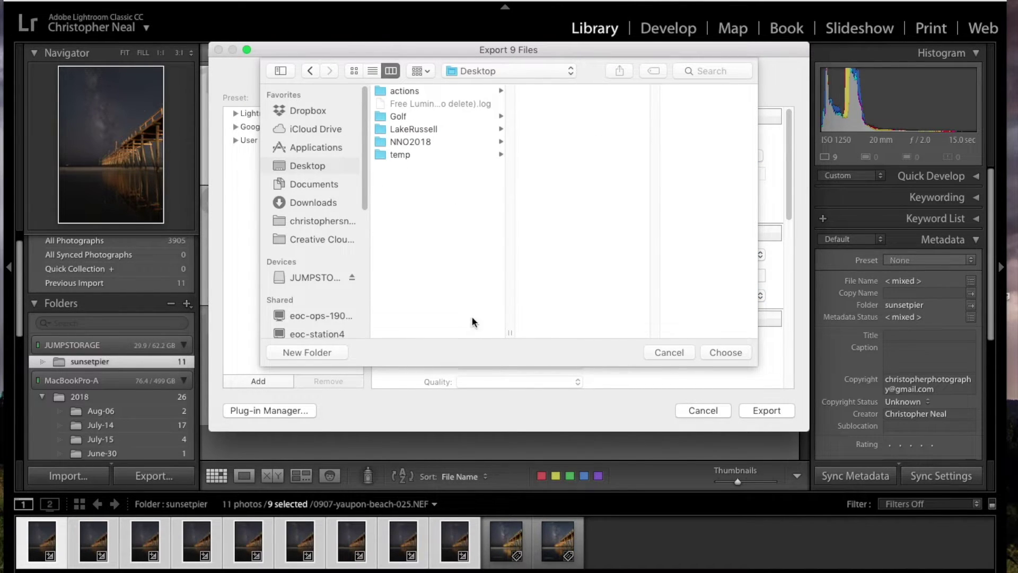
{"action": "left_click", "coordinate": [342, 353]}
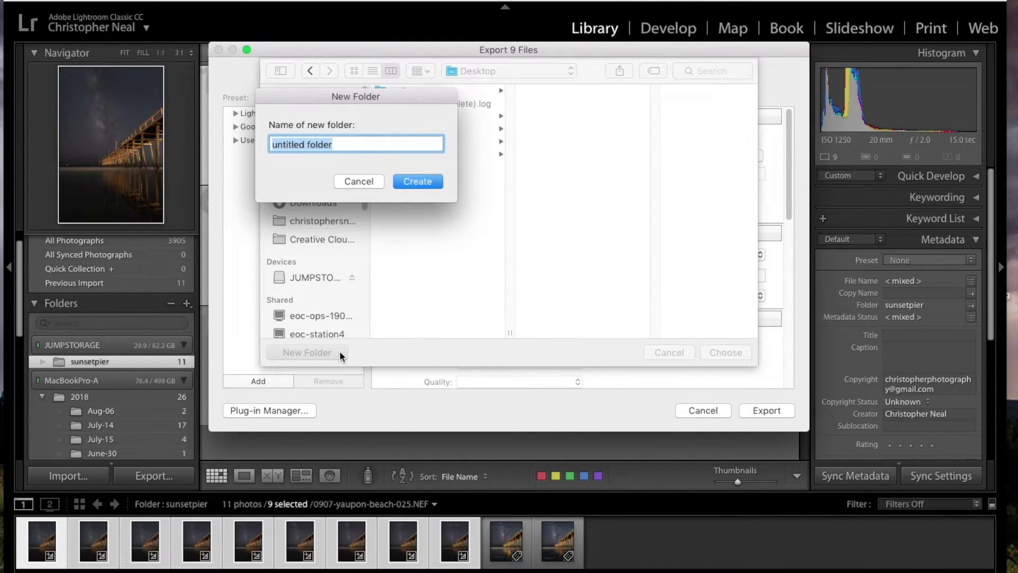
{"action": "type", "text": "working"}
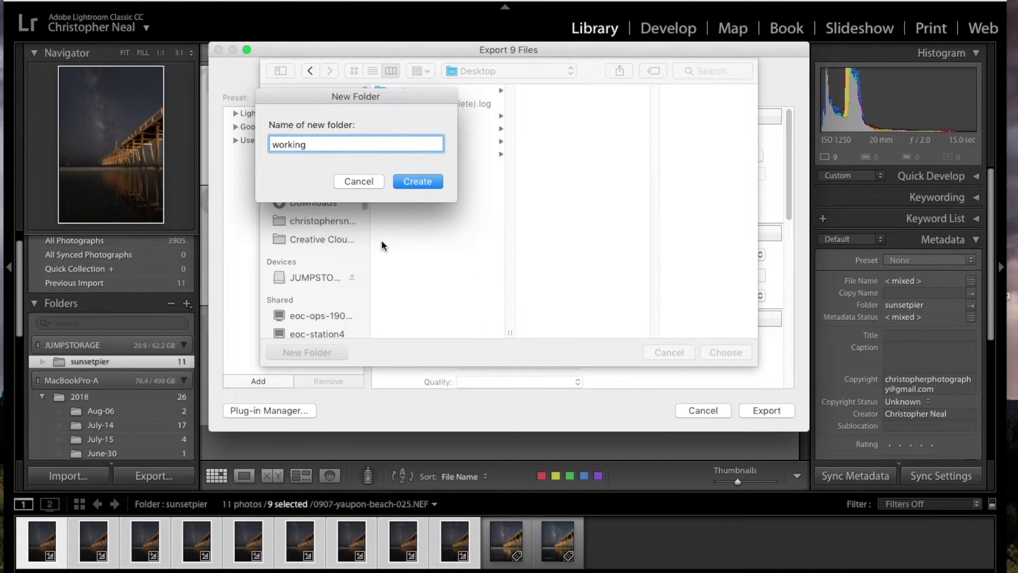
{"action": "left_click", "coordinate": [419, 182]}
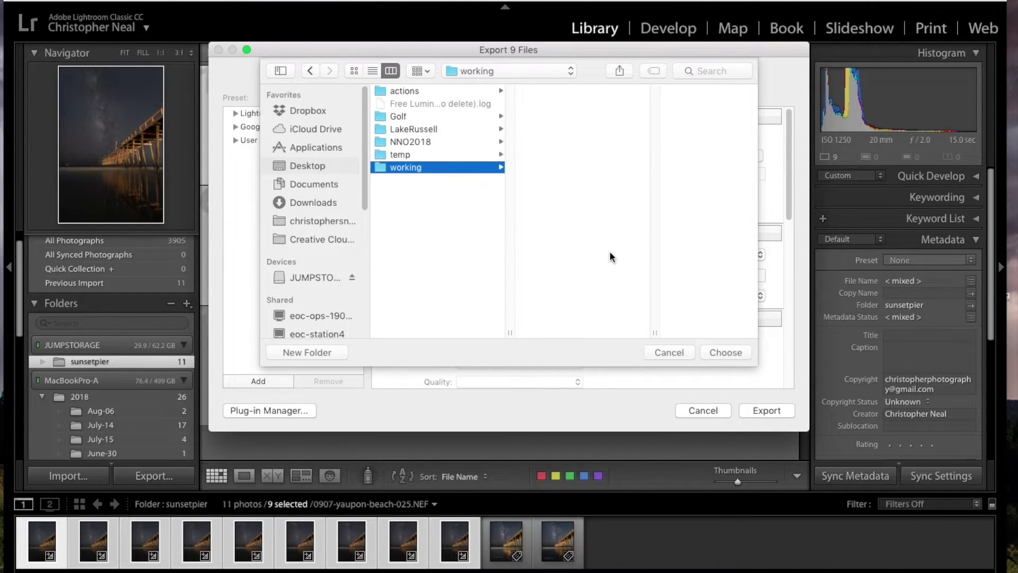
{"action": "left_click", "coordinate": [737, 351]}
Step: Put the exported files in a subfolder named milkyway-pier and export the nine photos
{"action": "left_click", "coordinate": [464, 174]}
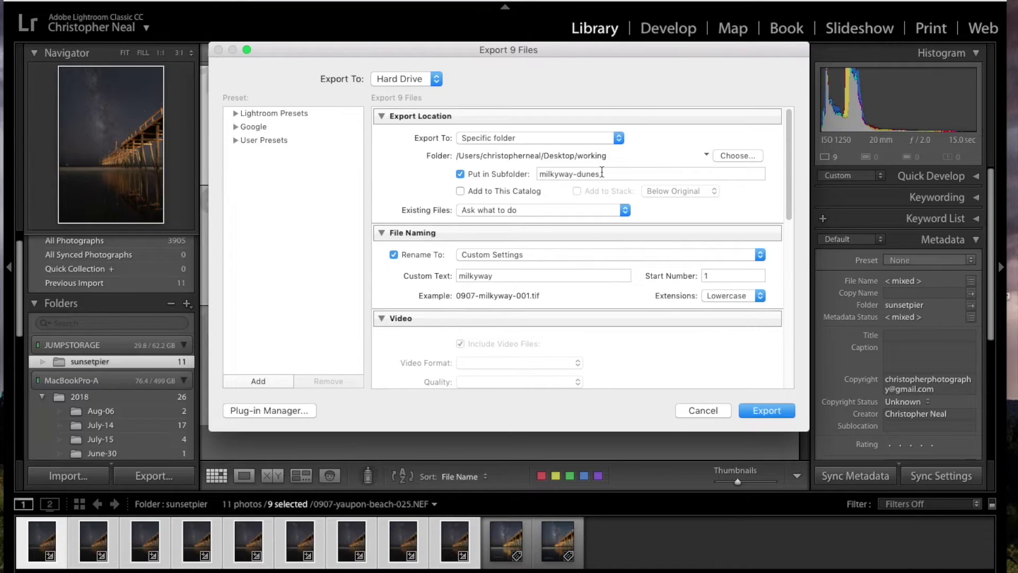
{"action": "left_click", "coordinate": [601, 173]}
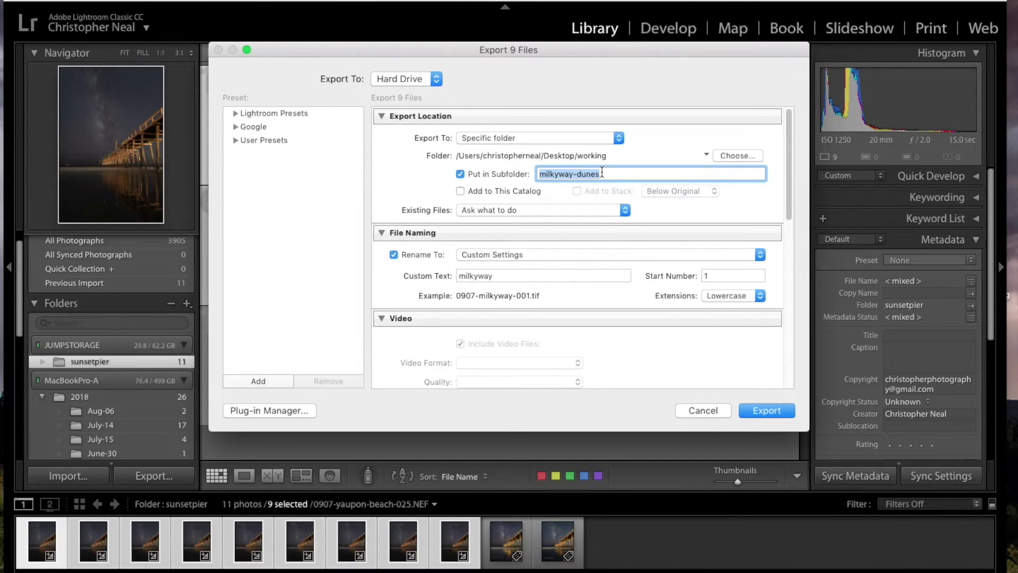
{"action": "double_click", "coordinate": [600, 174]}
{"action": "type", "text": "pier"}
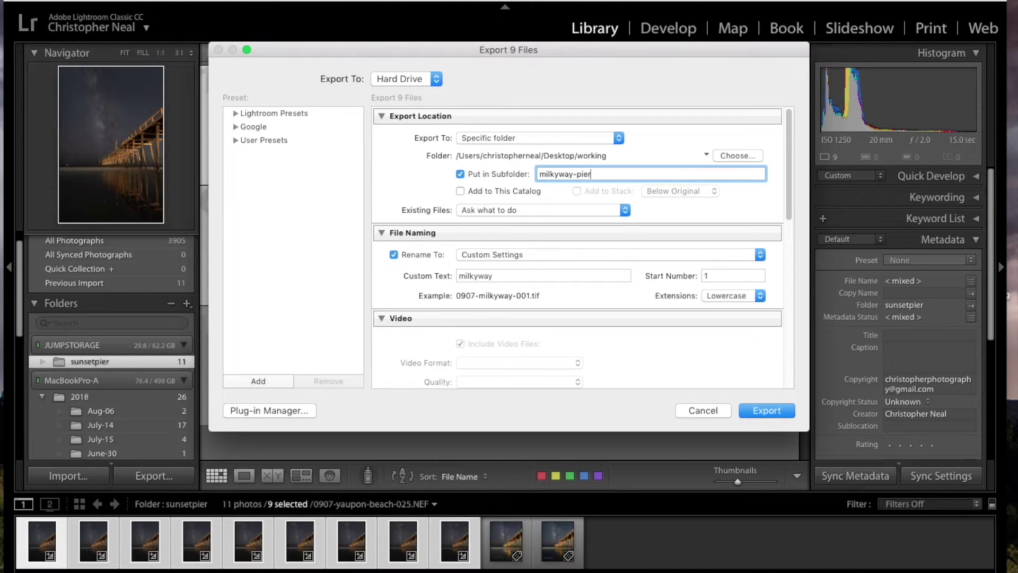
{"action": "scroll", "coordinate": [551, 371], "scroll_direction": "down", "scroll_amount": 15}
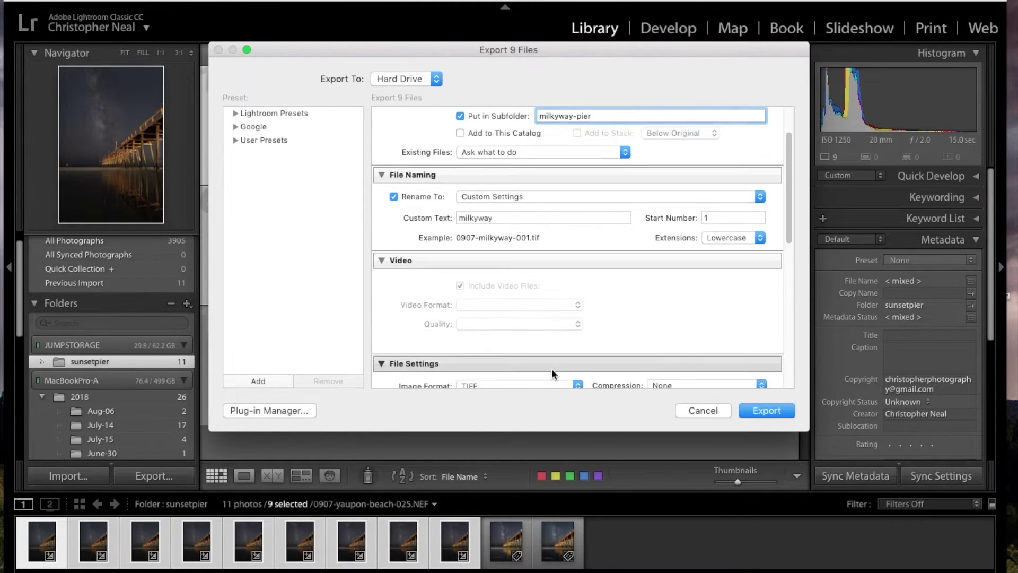
{"action": "left_click", "coordinate": [764, 410]}
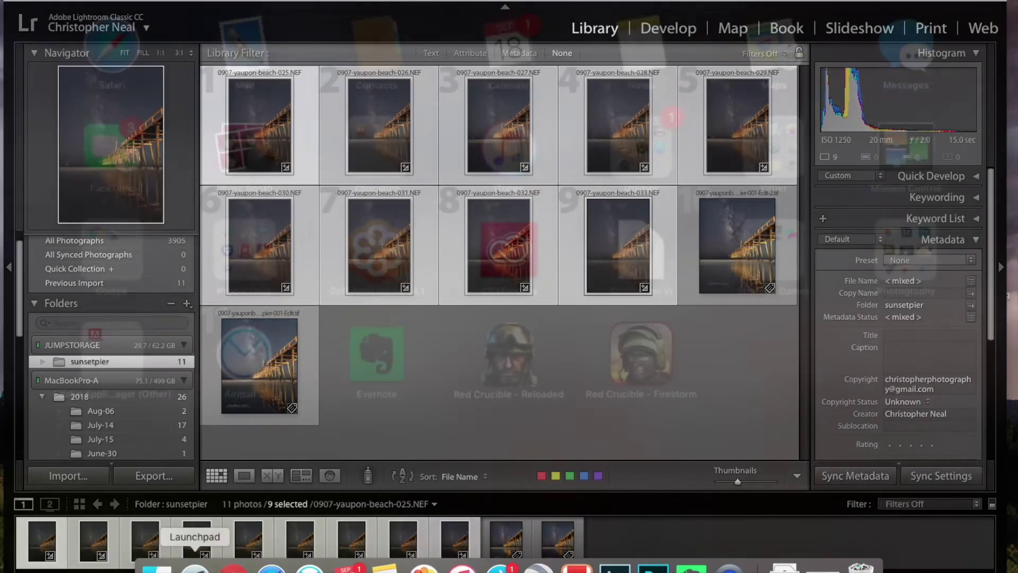
Step: Launch StarryLandscapeStacker from the Photography group of applications
{"action": "left_click", "coordinate": [195, 555]}
{"action": "left_click", "coordinate": [764, 229]}
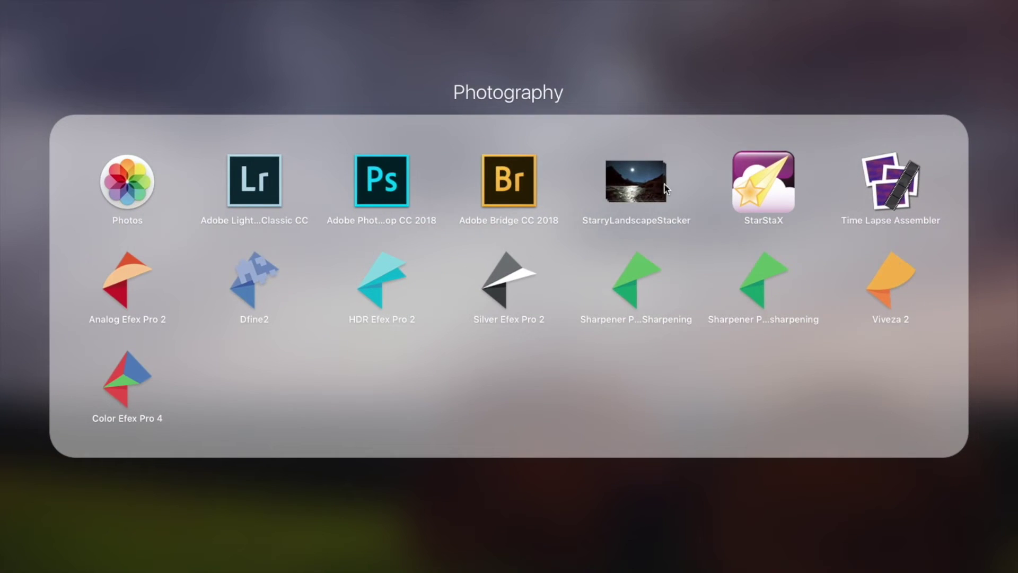
{"action": "left_click", "coordinate": [663, 186]}
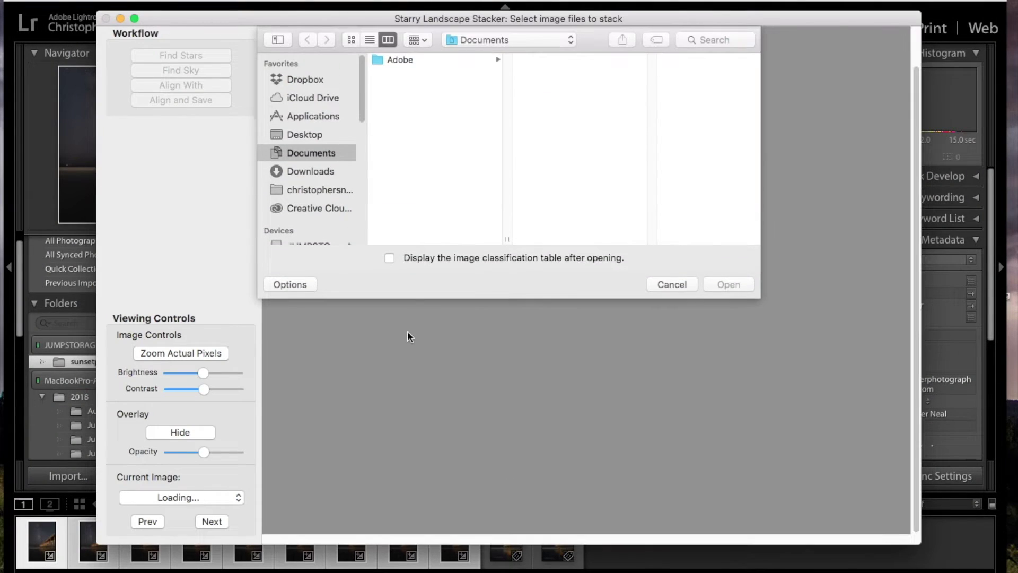
Step: Open the files 0907-milkyway-001.tif through 0907-milkyway-009.tif from the milkyway-pier folder inside working on the Desktop for stacking
{"action": "left_click", "coordinate": [309, 135]}
{"action": "left_click", "coordinate": [421, 136]}
{"action": "left_click", "coordinate": [572, 60]}
{"action": "left_click", "coordinate": [677, 60]}
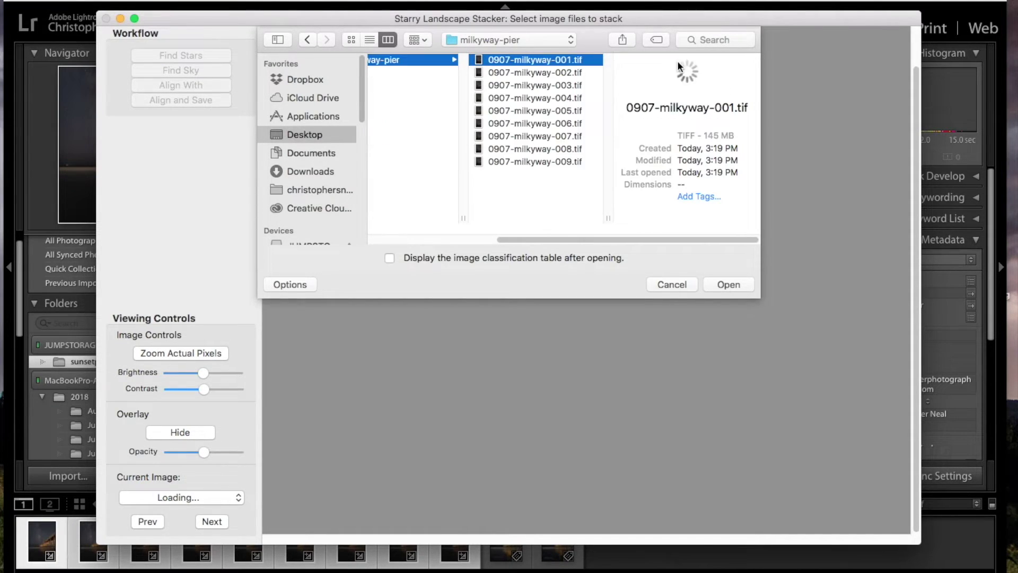
{"action": "left_click", "coordinate": [538, 151], "text": "shift"}
{"action": "left_click", "coordinate": [538, 161], "text": "shift"}
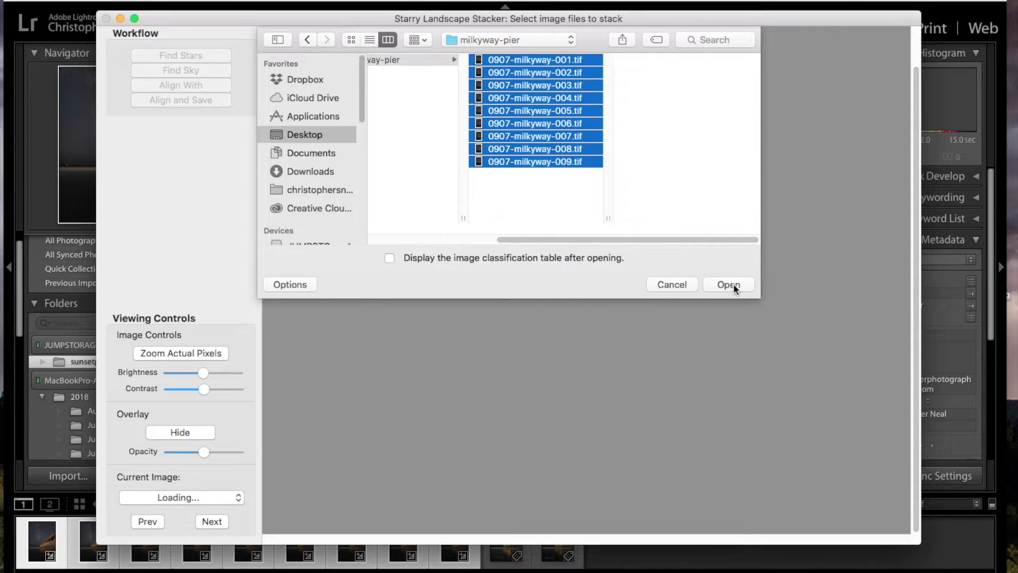
{"action": "left_click", "coordinate": [734, 283]}
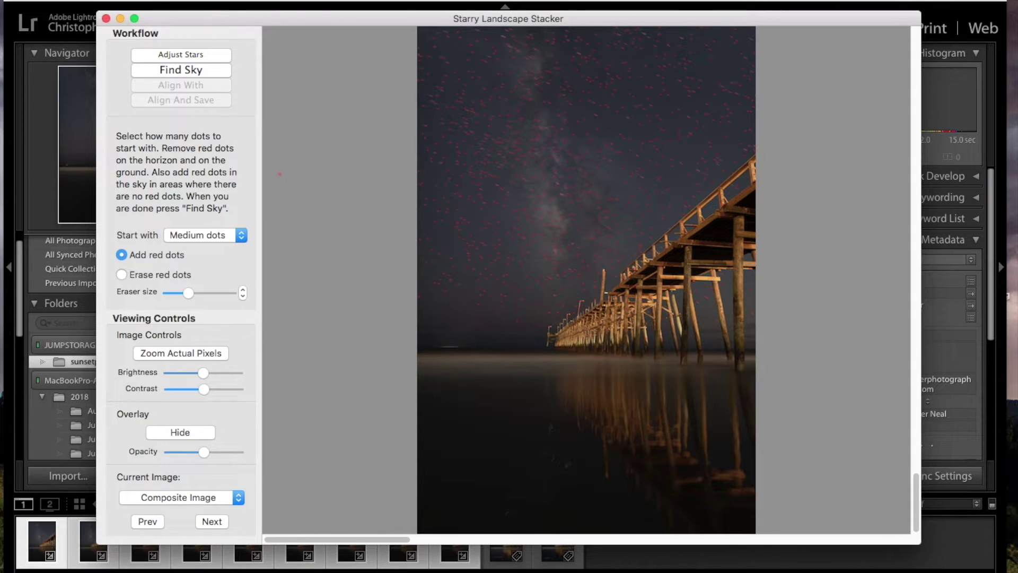
Step: Generate the sky mask with Find Sky and clean up its edge along the horizon by painting ground and sky
{"action": "left_click", "coordinate": [189, 69]}
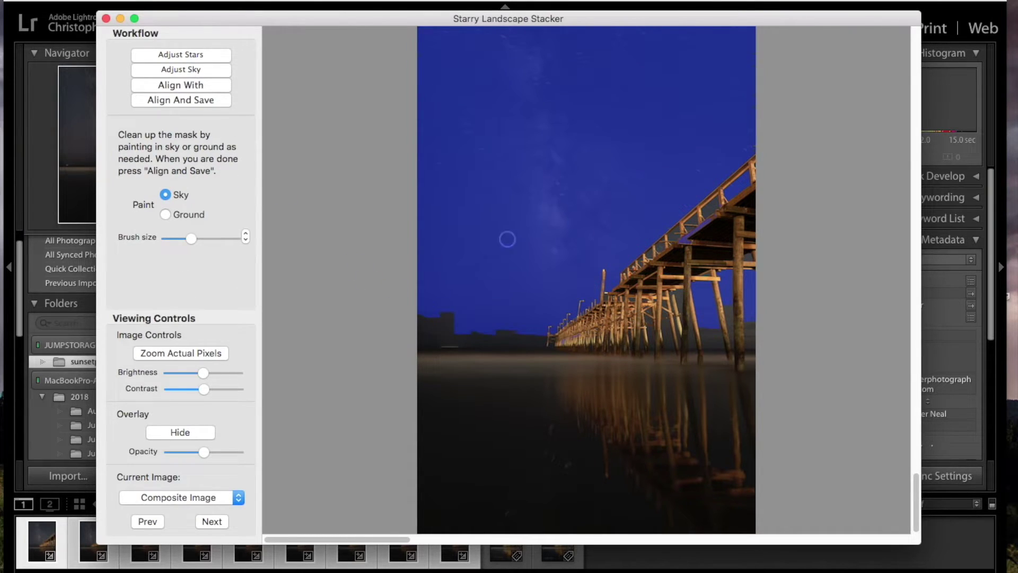
{"action": "left_click", "coordinate": [164, 214]}
{"action": "left_click_drag", "start_coordinate": [485, 328], "coordinate": [416, 316]}
{"action": "left_click", "coordinate": [166, 194]}
{"action": "mouse_move", "coordinate": [477, 307]}
{"action": "left_mouse_down"}
{"action": "mouse_move", "coordinate": [484, 321]}
{"action": "mouse_move", "coordinate": [414, 313]}
{"action": "mouse_move", "coordinate": [517, 330]}
{"action": "left_mouse_up"}
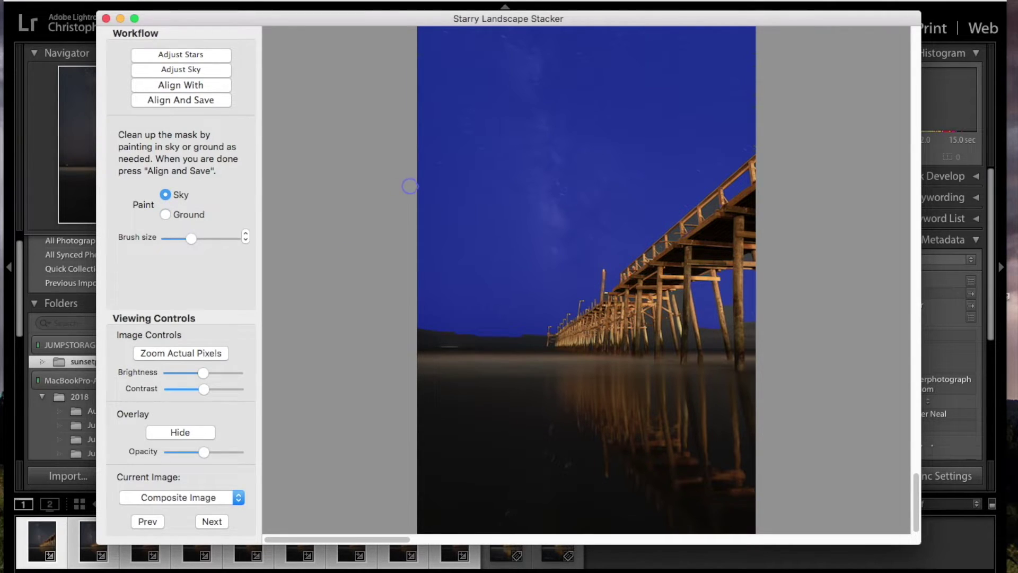
Step: Align the frames and save the Median composite as 0907-milkyway-001-Median in the sunsetpier folder
{"action": "left_click", "coordinate": [176, 101]}
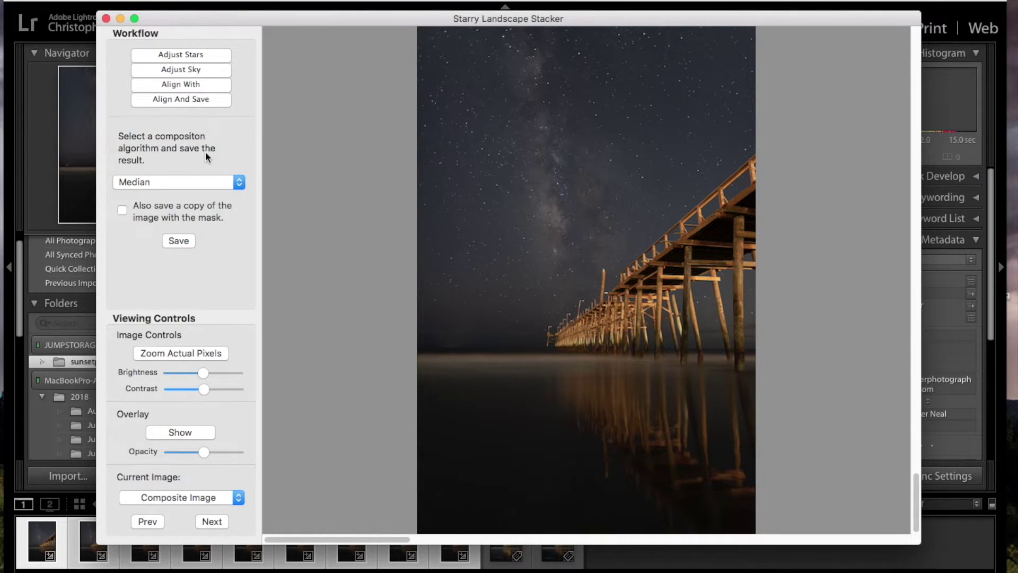
{"action": "left_click", "coordinate": [180, 243]}
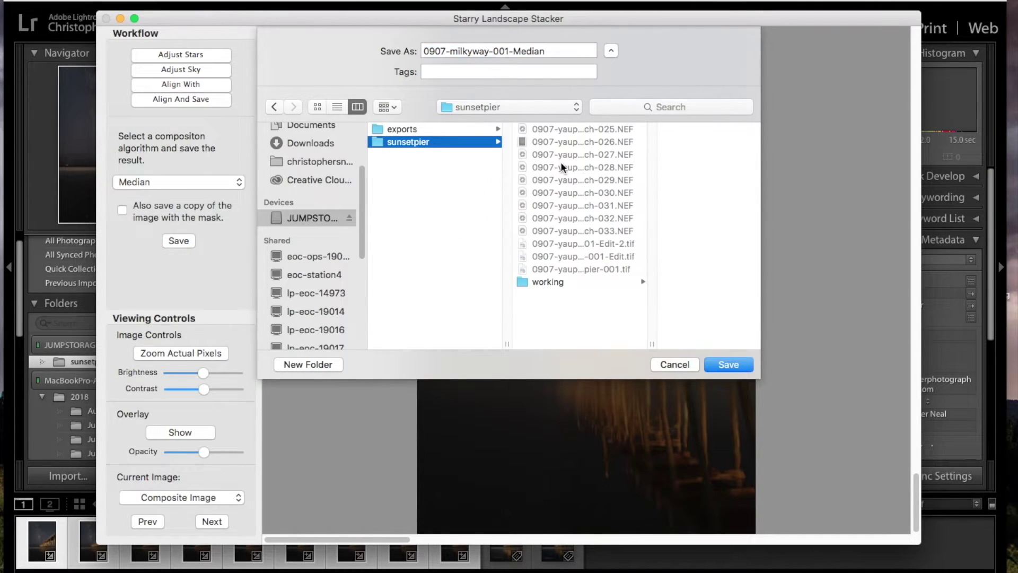
{"action": "left_click", "coordinate": [729, 366]}
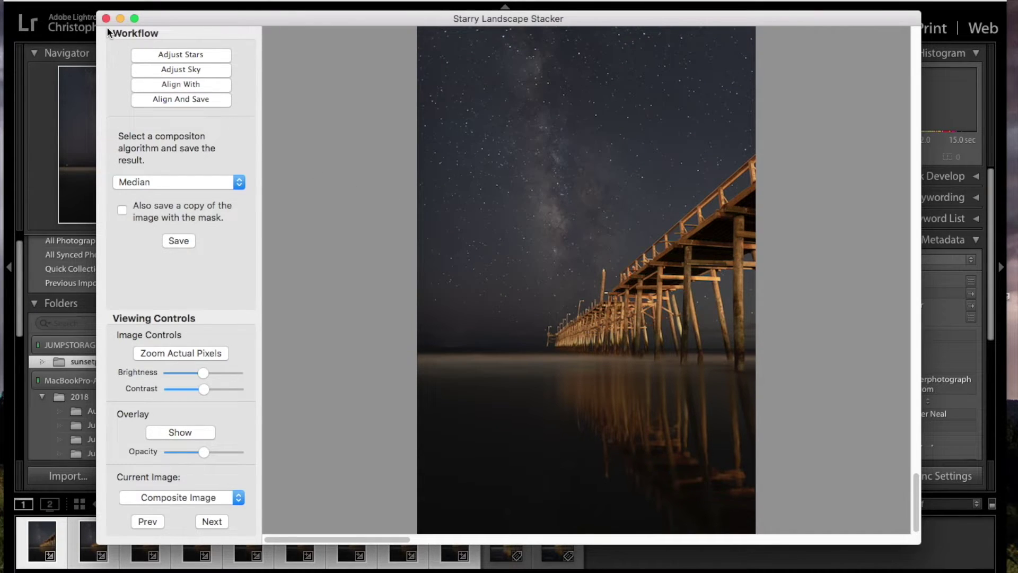
{"action": "left_click", "coordinate": [106, 19]}
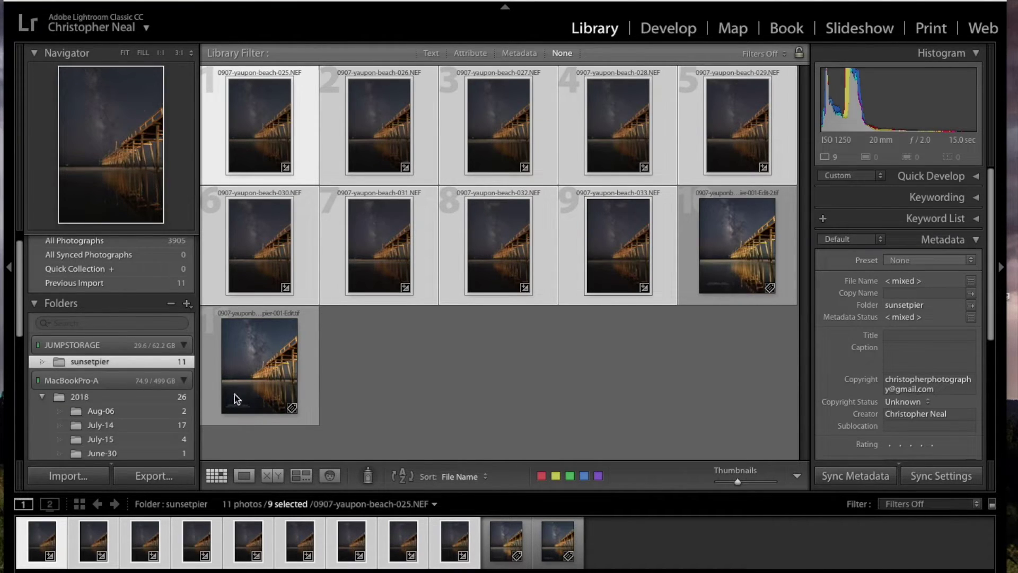
Step: In Lightroom, synchronize the sunsetpier folder and import 0907-milkyway-001-Median.tif into the catalog
{"action": "right_click", "coordinate": [100, 362]}
{"action": "left_click", "coordinate": [167, 502]}
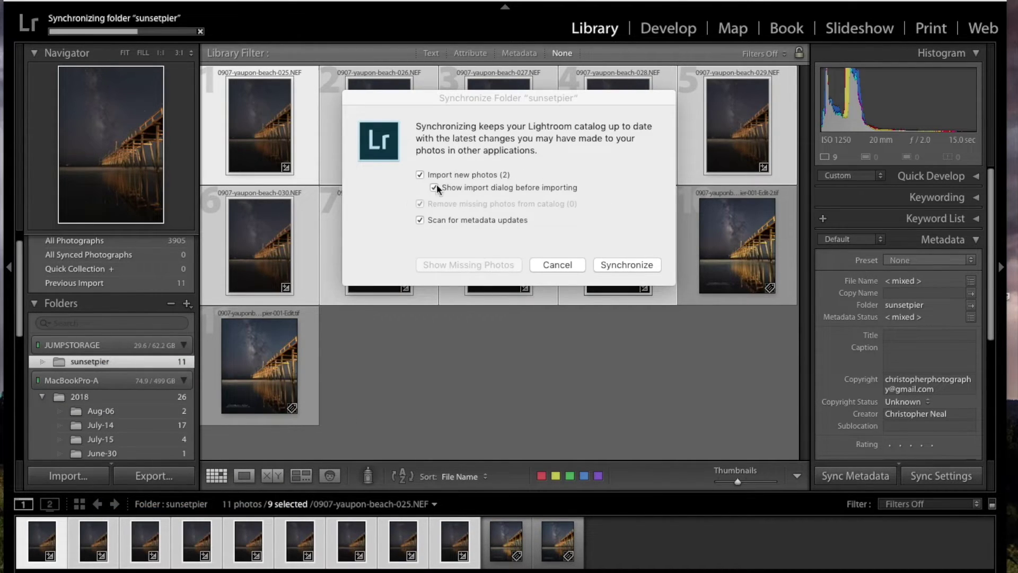
{"action": "left_click", "coordinate": [635, 264]}
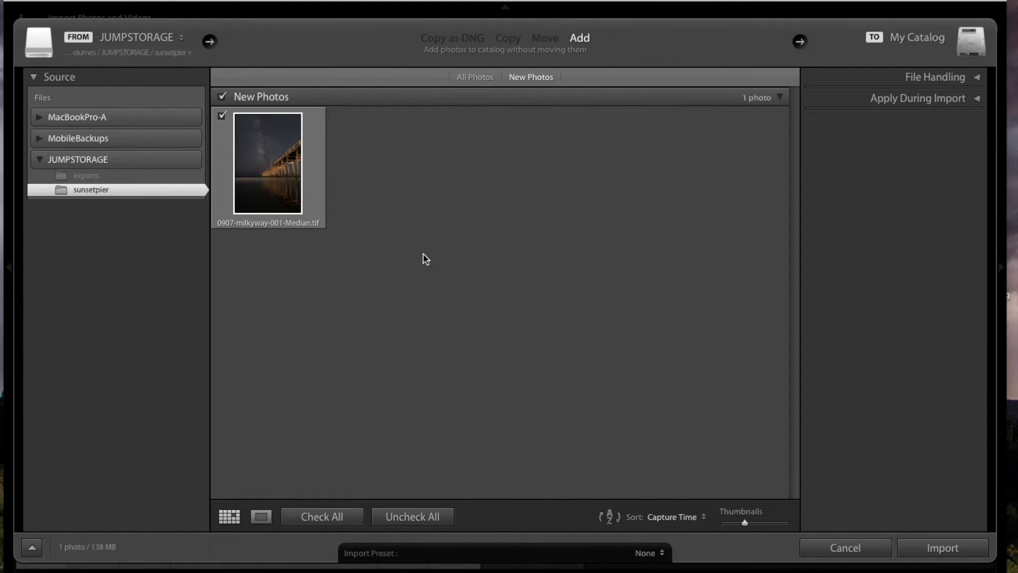
{"action": "left_click", "coordinate": [279, 177]}
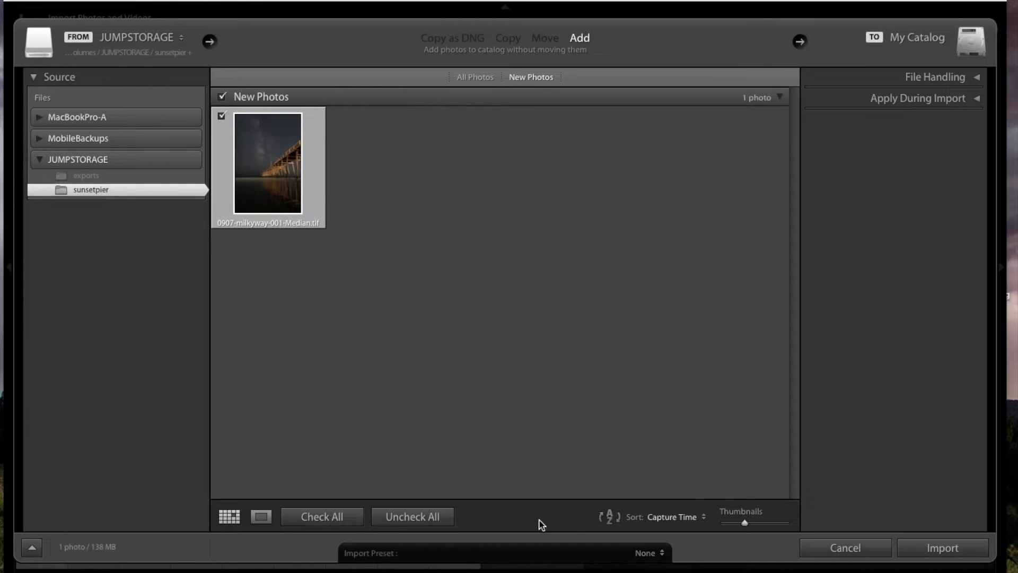
{"action": "left_click", "coordinate": [934, 548]}
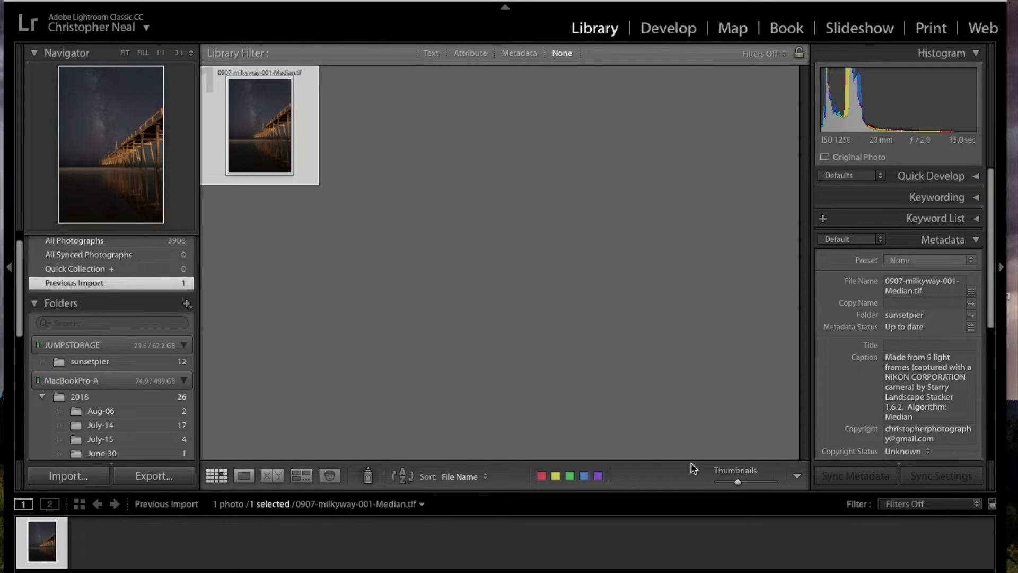
Step: Open the imported Median image for developing and crop it to an 11 x 14 aspect ratio
{"action": "double_click", "coordinate": [269, 146]}
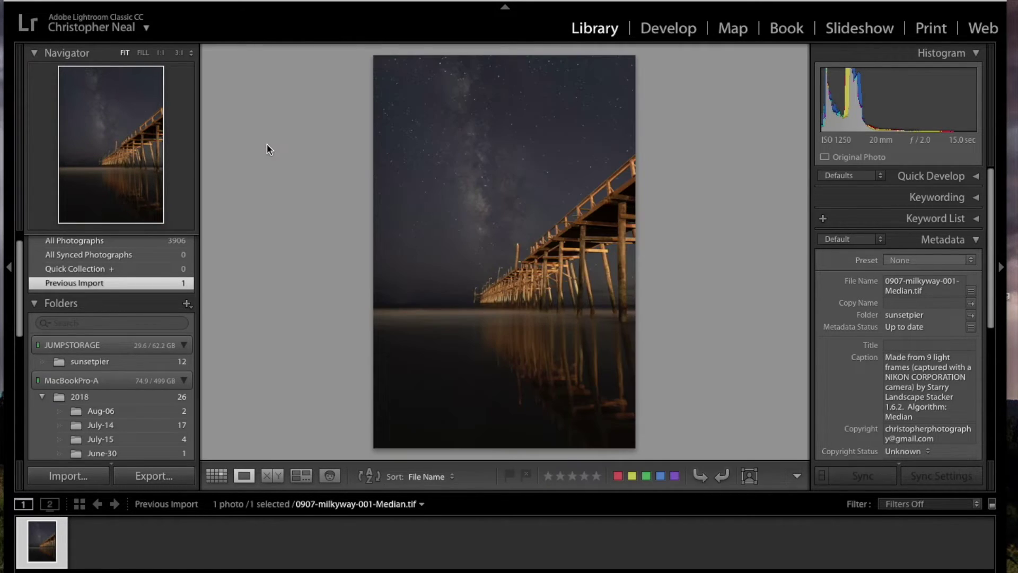
{"action": "left_click", "coordinate": [665, 35]}
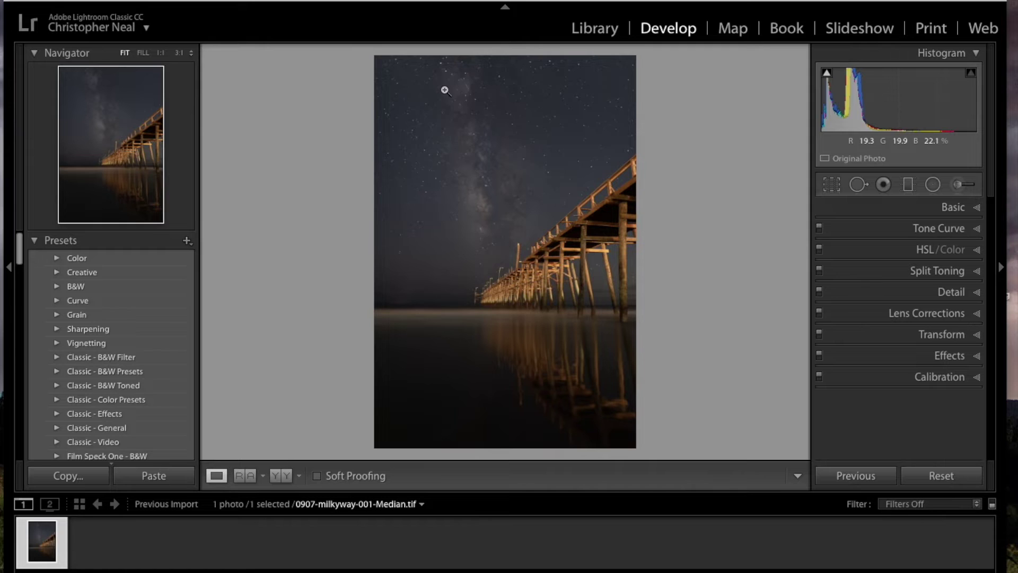
{"action": "key", "text": "ctrl+1"}
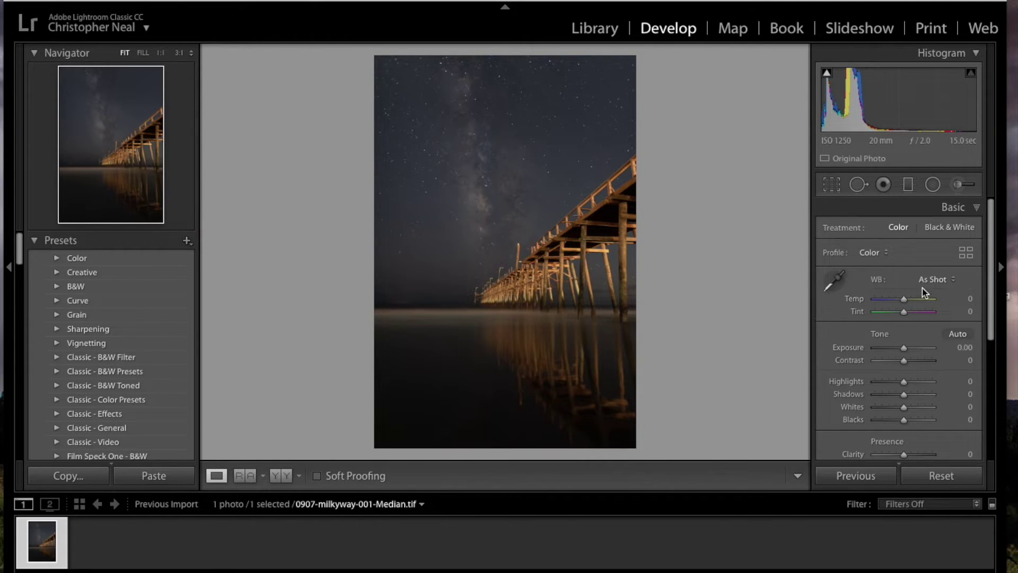
{"action": "left_click", "coordinate": [831, 190]}
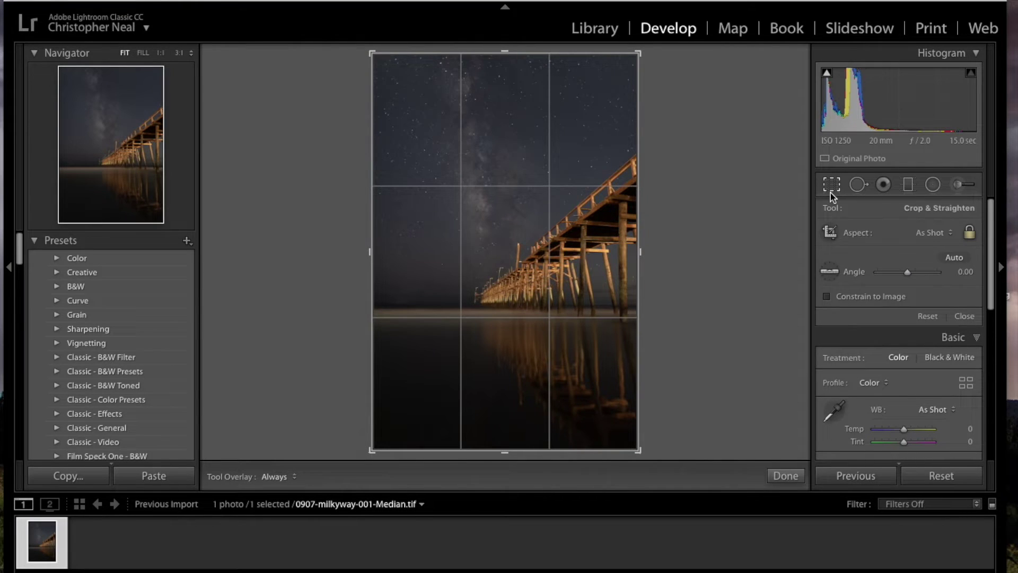
{"action": "left_click", "coordinate": [942, 234]}
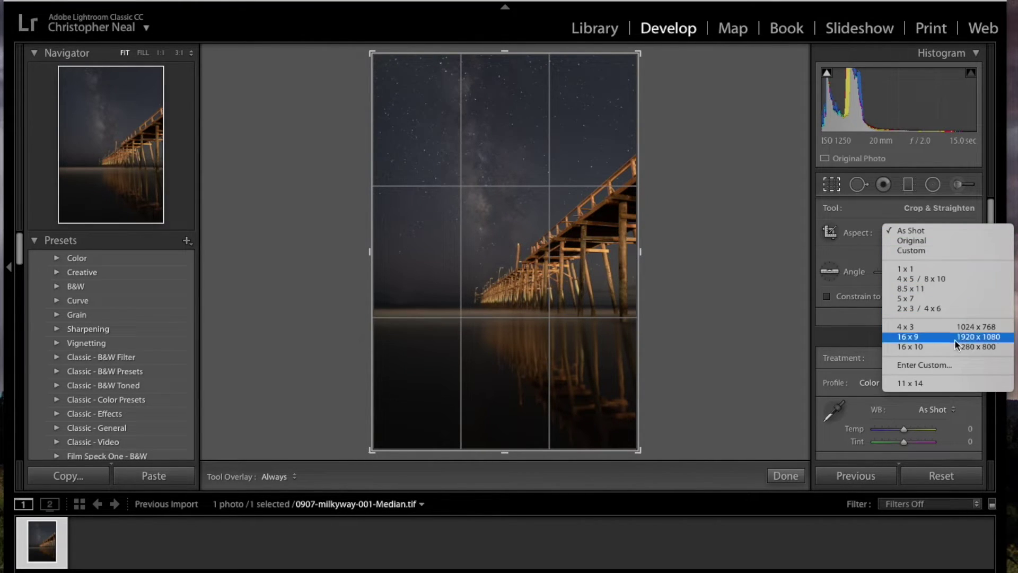
{"action": "left_click", "coordinate": [961, 382]}
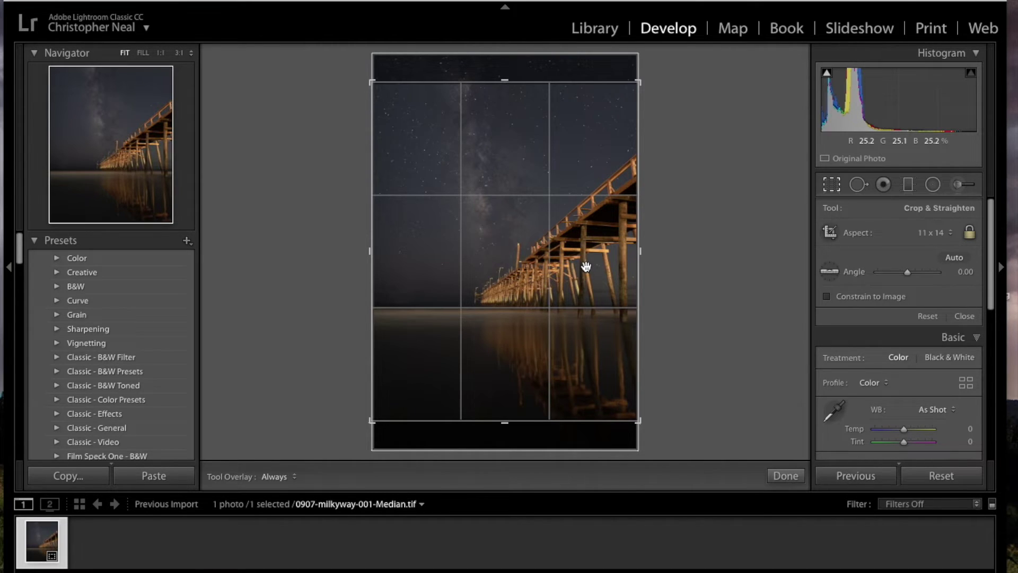
{"action": "left_click_drag", "start_coordinate": [586, 266], "coordinate": [586, 268]}
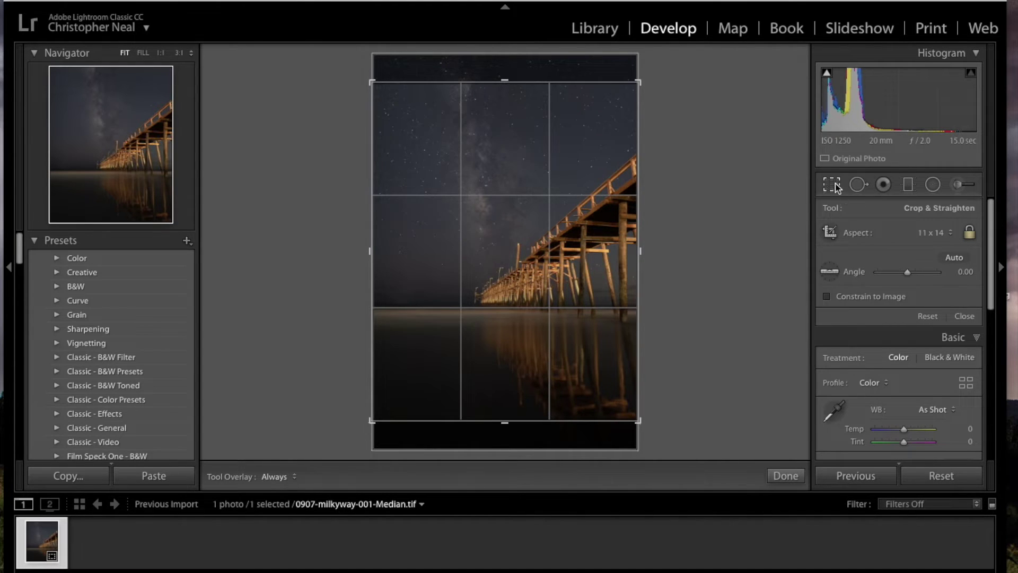
{"action": "mouse_move", "coordinate": [514, 266]}
{"action": "left_mouse_down"}
{"action": "mouse_move", "coordinate": [507, 281]}
{"action": "mouse_move", "coordinate": [507, 265]}
{"action": "left_mouse_up"}
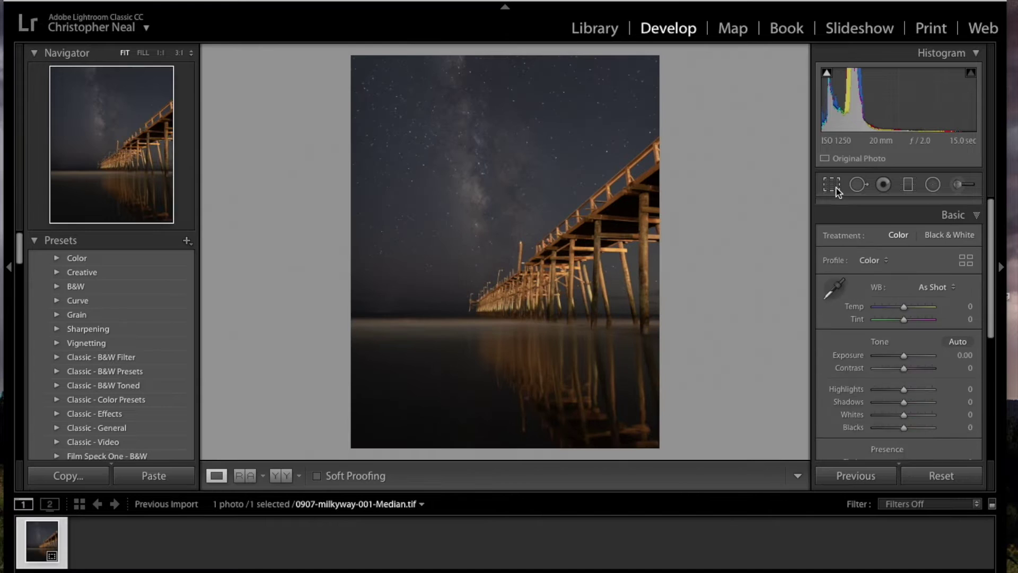
{"action": "left_click", "coordinate": [835, 190]}
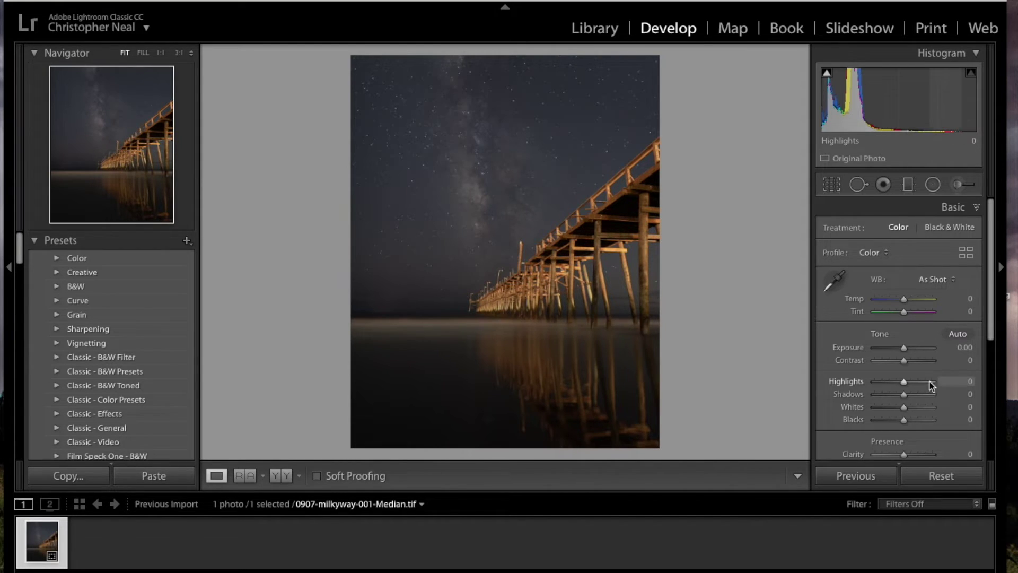
Step: Set the image's tone to Highlights -49, Shadows +33, Whites +24 and Blacks +29
{"action": "mouse_move", "coordinate": [904, 382]}
{"action": "left_mouse_down"}
{"action": "mouse_move", "coordinate": [879, 383]}
{"action": "mouse_move", "coordinate": [891, 383]}
{"action": "left_mouse_up"}
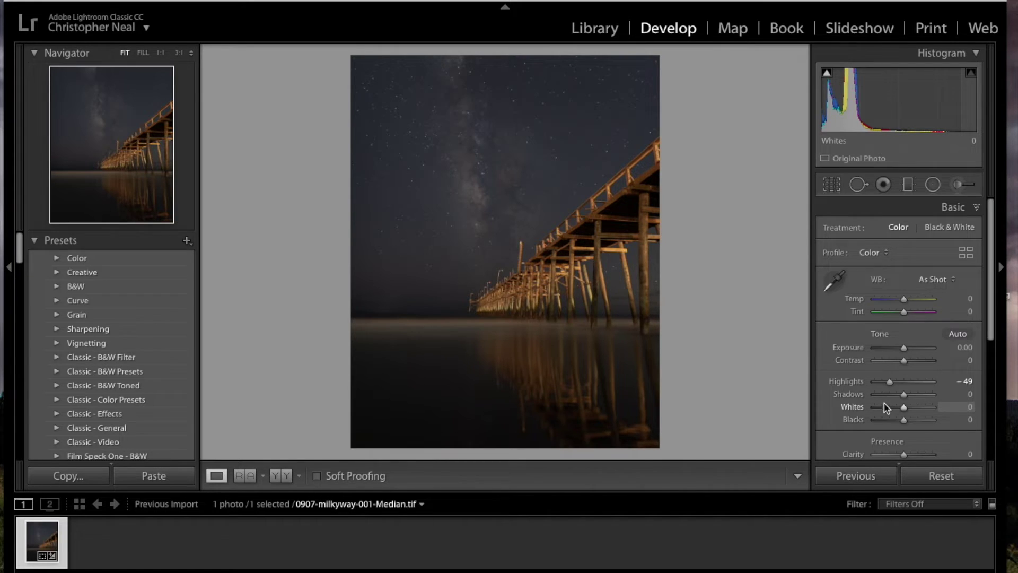
{"action": "left_click_drag", "start_coordinate": [904, 395], "coordinate": [917, 397]}
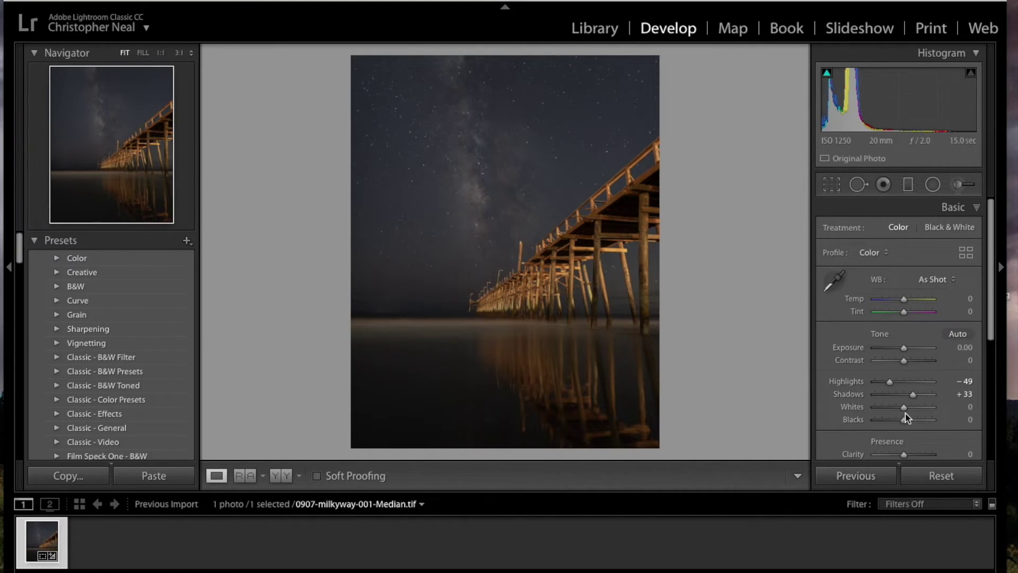
{"action": "mouse_move", "coordinate": [905, 408]}
{"action": "left_mouse_down"}
{"action": "mouse_move", "coordinate": [927, 408]}
{"action": "mouse_move", "coordinate": [915, 407]}
{"action": "left_mouse_up"}
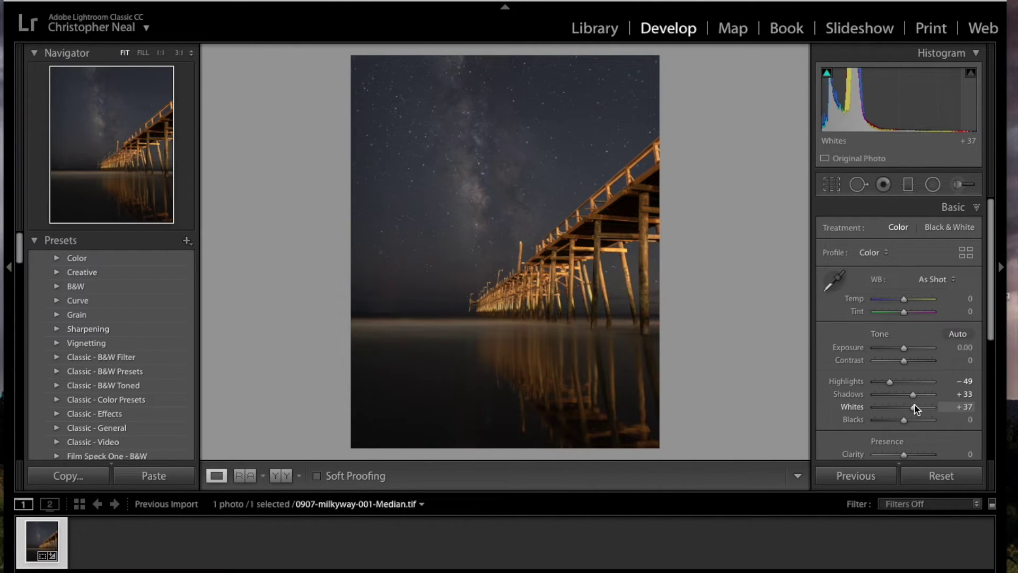
{"action": "left_click_drag", "start_coordinate": [916, 409], "coordinate": [915, 408]}
{"action": "mouse_move", "coordinate": [916, 406]}
{"action": "left_mouse_down"}
{"action": "mouse_move", "coordinate": [910, 422]}
{"action": "mouse_move", "coordinate": [926, 424]}
{"action": "mouse_move", "coordinate": [914, 421]}
{"action": "left_mouse_up"}
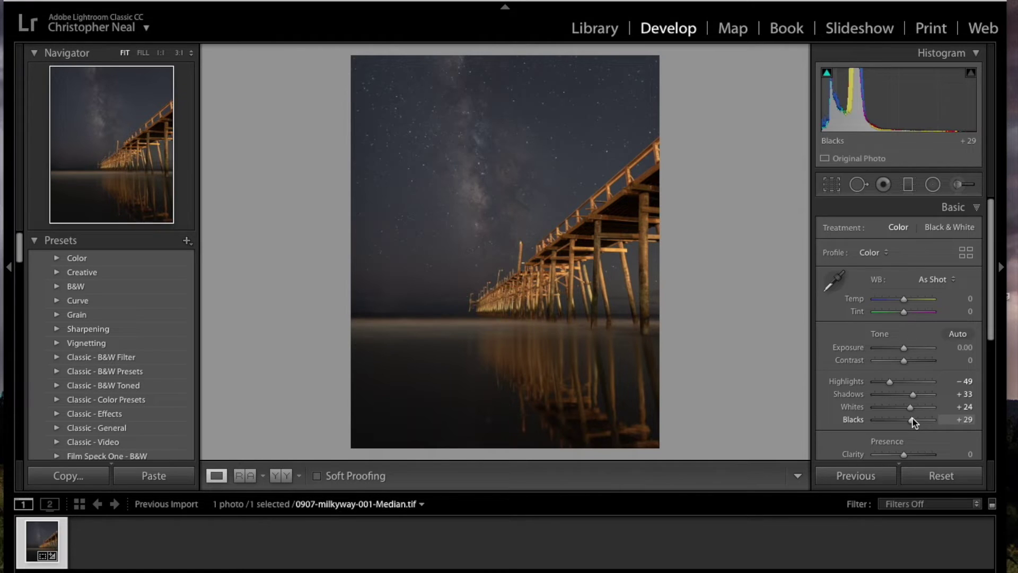
Step: Place a horizontal graduated filter covering the water, with its transition around the horizon line
{"action": "left_click", "coordinate": [908, 184]}
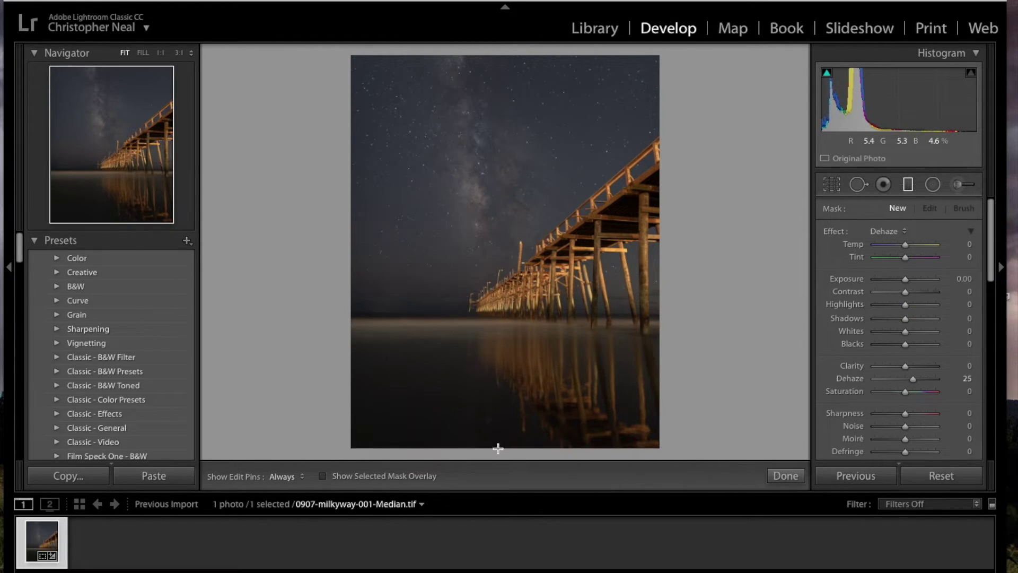
{"action": "left_click_drag", "start_coordinate": [501, 435], "coordinate": [498, 309]}
{"action": "left_click_drag", "start_coordinate": [498, 377], "coordinate": [505, 324]}
{"action": "left_click_drag", "start_coordinate": [513, 250], "coordinate": [504, 305]}
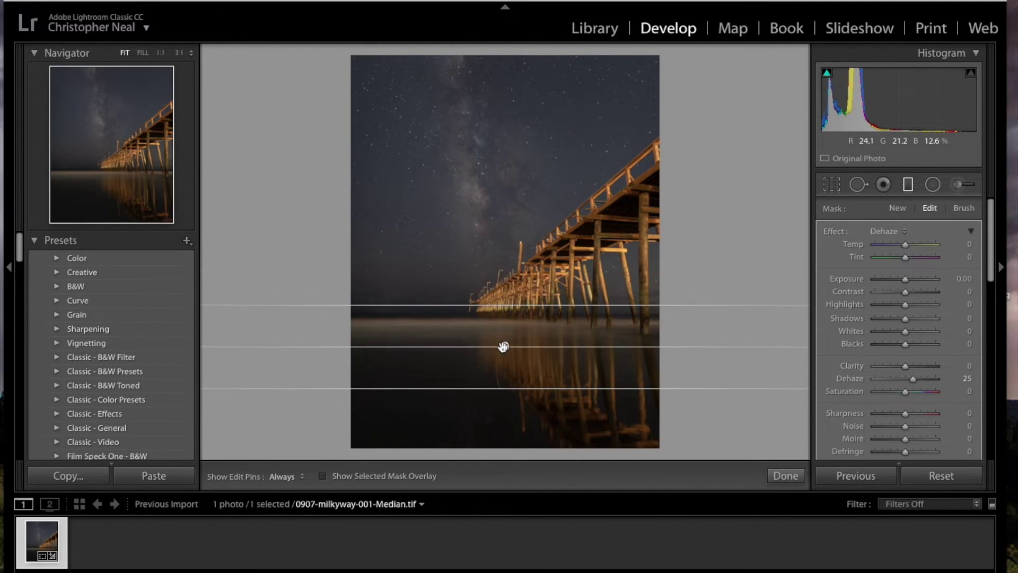
{"action": "left_click_drag", "start_coordinate": [504, 346], "coordinate": [504, 334]}
{"action": "mouse_move", "coordinate": [504, 338]}
Step: Switch the water's graduated filter to the Exposure effect at 0.96 and tighten its transition near the horizon
{"action": "left_click", "coordinate": [885, 232]}
{"action": "left_click", "coordinate": [907, 164]}
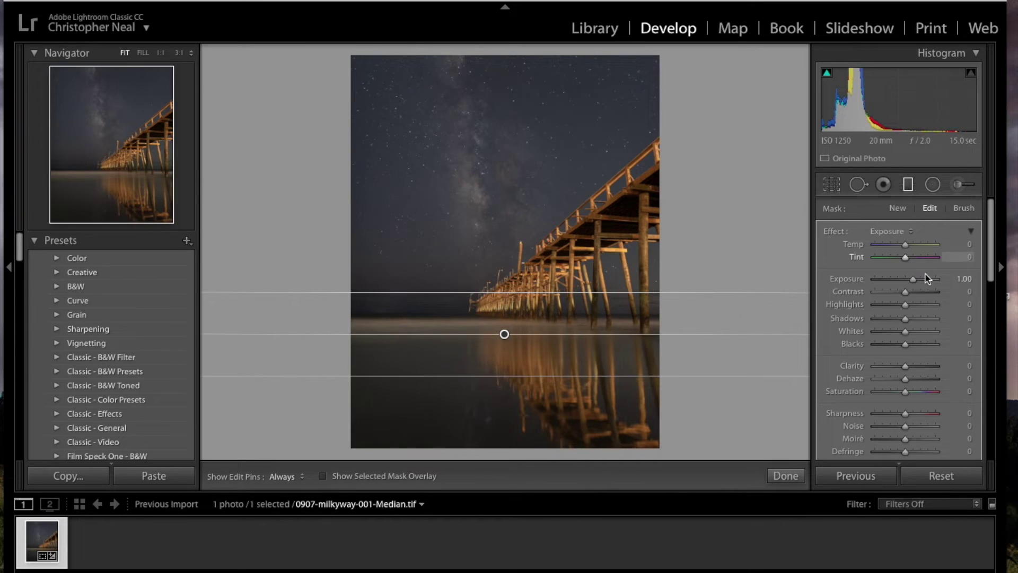
{"action": "left_click_drag", "start_coordinate": [913, 279], "coordinate": [913, 279]}
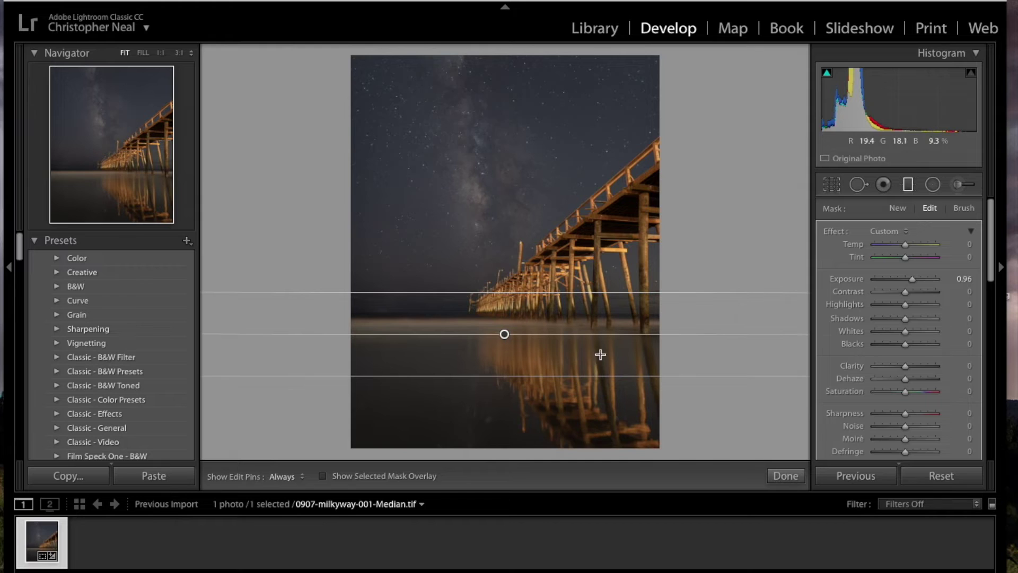
{"action": "left_click_drag", "start_coordinate": [512, 293], "coordinate": [512, 303]}
{"action": "left_click_drag", "start_coordinate": [504, 339], "coordinate": [506, 332]}
{"action": "left_click_drag", "start_coordinate": [511, 296], "coordinate": [505, 333]}
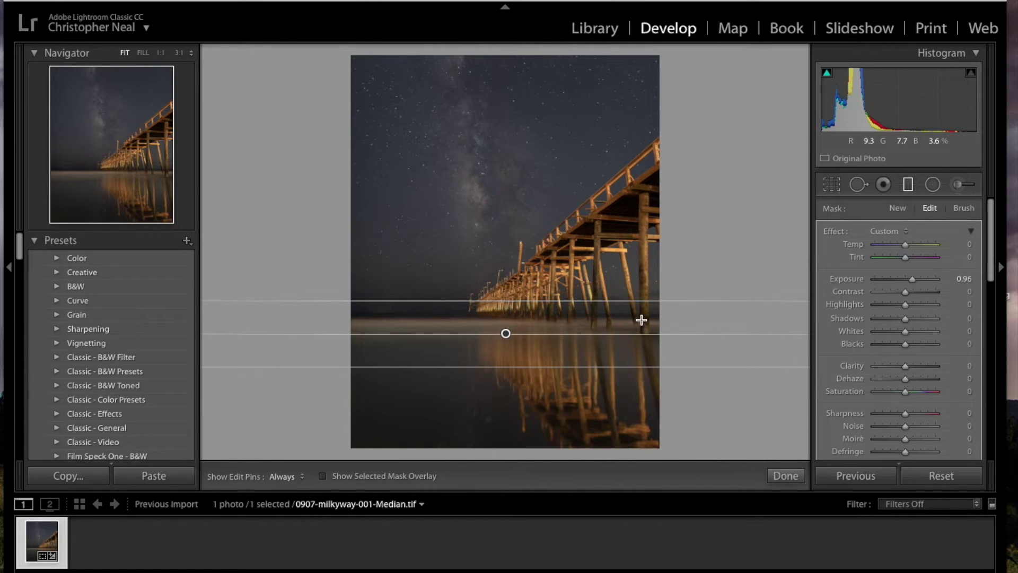
{"action": "left_click", "coordinate": [909, 185]}
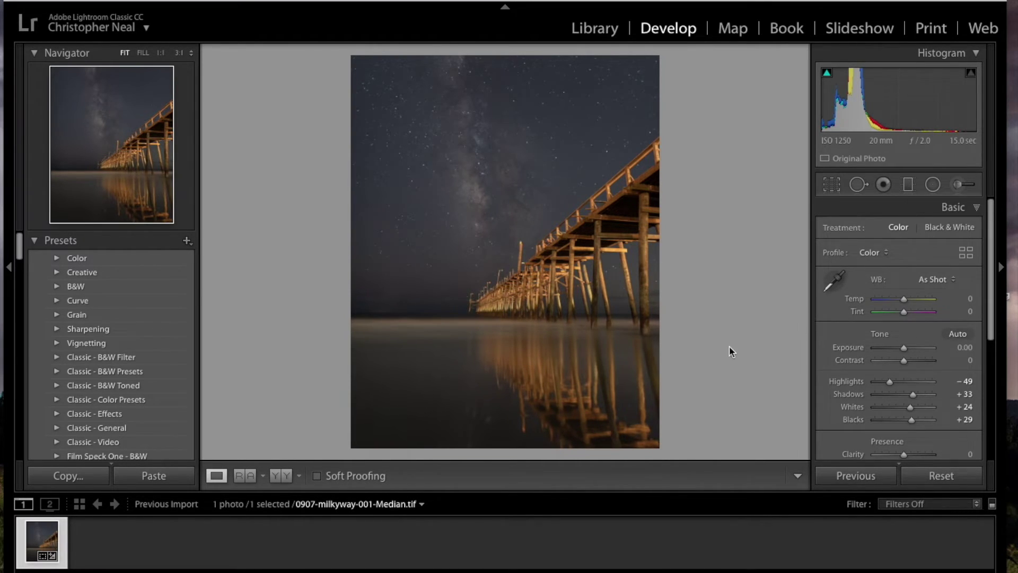
Step: Set Clarity to +15 and Dehaze to +37 for the whole image to bring out the Milky Way
{"action": "scroll", "coordinate": [907, 419], "scroll_direction": "down", "scroll_amount": 2}
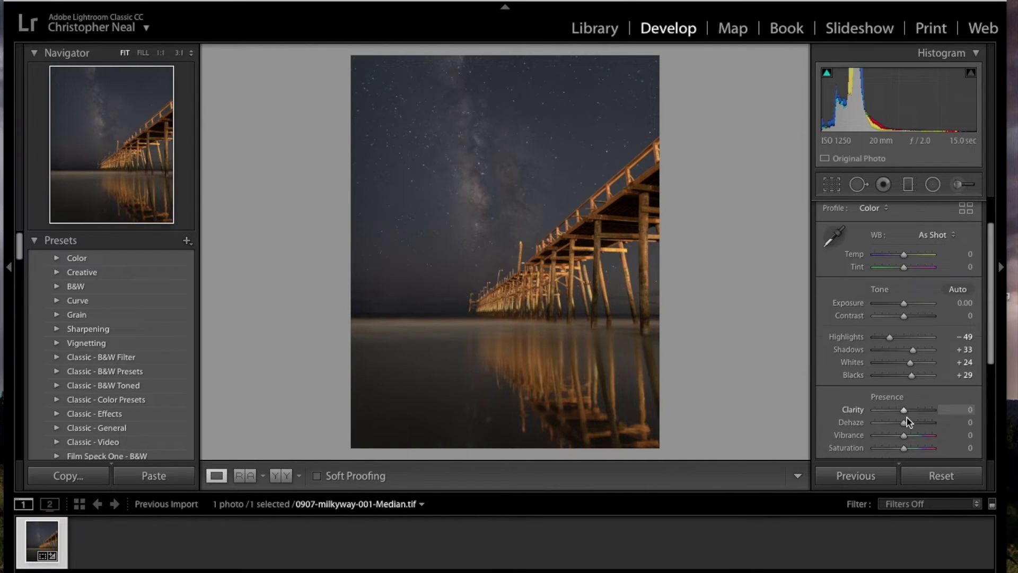
{"action": "left_click_drag", "start_coordinate": [904, 412], "coordinate": [909, 414]}
{"action": "left_click_drag", "start_coordinate": [904, 424], "coordinate": [912, 426]}
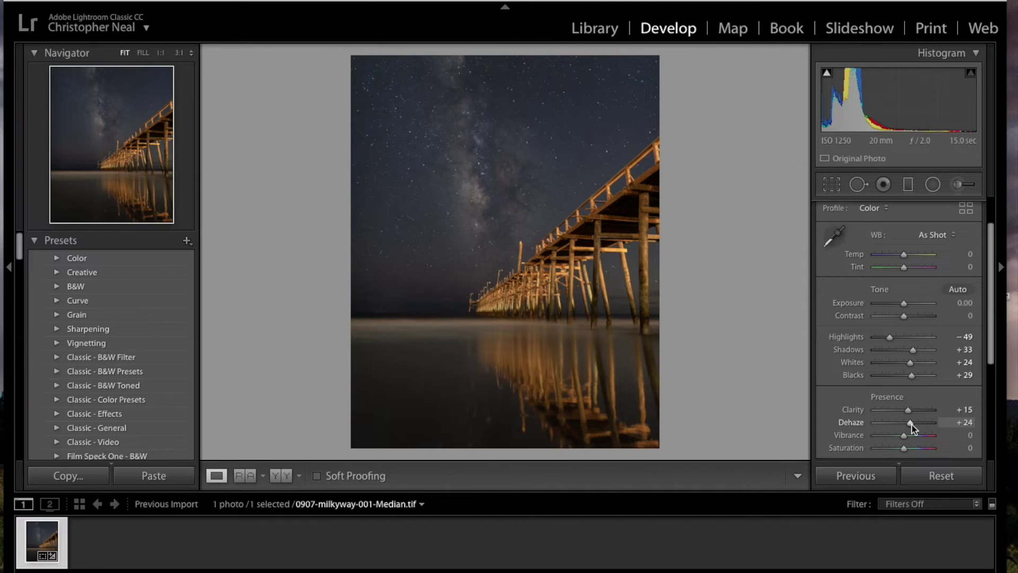
{"action": "left_click_drag", "start_coordinate": [912, 426], "coordinate": [930, 424]}
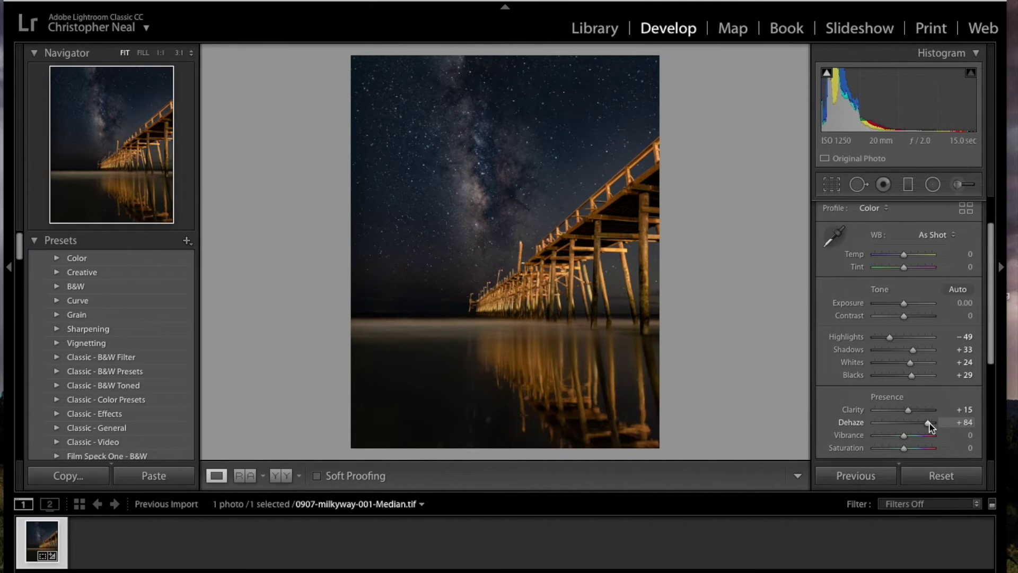
{"action": "mouse_move", "coordinate": [930, 425]}
{"action": "left_mouse_down"}
{"action": "mouse_move", "coordinate": [916, 425]}
{"action": "mouse_move", "coordinate": [938, 429]}
{"action": "mouse_move", "coordinate": [919, 427]}
{"action": "left_mouse_up"}
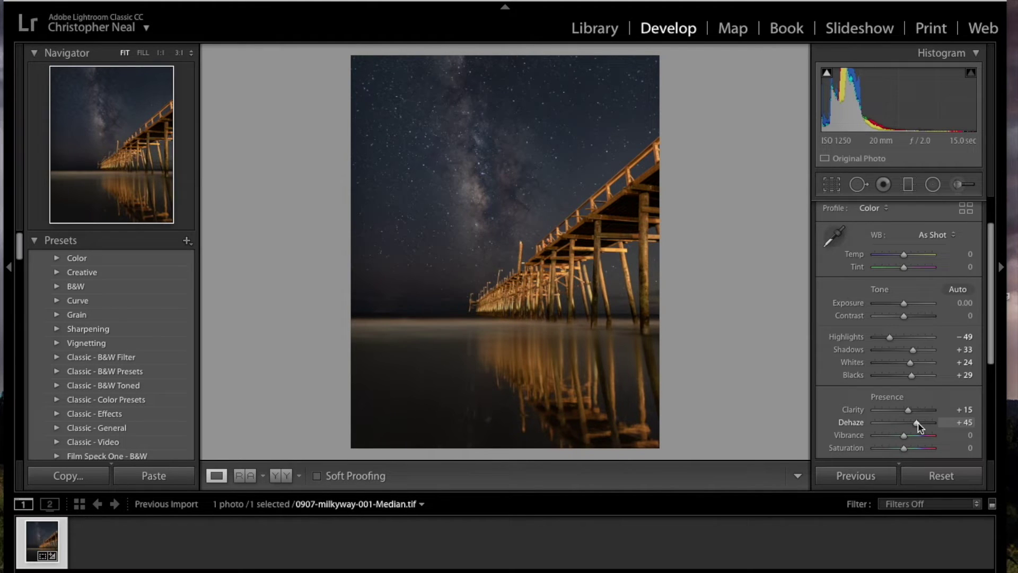
{"action": "mouse_move", "coordinate": [919, 427]}
{"action": "left_mouse_down"}
{"action": "mouse_move", "coordinate": [893, 424]}
{"action": "mouse_move", "coordinate": [917, 426]}
{"action": "left_mouse_up"}
{"action": "left_click_drag", "start_coordinate": [918, 426], "coordinate": [916, 426]}
{"action": "left_click_drag", "start_coordinate": [916, 424], "coordinate": [916, 425]}
{"action": "left_click_drag", "start_coordinate": [918, 428], "coordinate": [917, 427]}
Step: Open the image in Adobe Photoshop CC 2018 as a copy with Lightroom adjustments
{"action": "right_click", "coordinate": [482, 286]}
{"action": "mouse_move", "coordinate": [574, 313]}
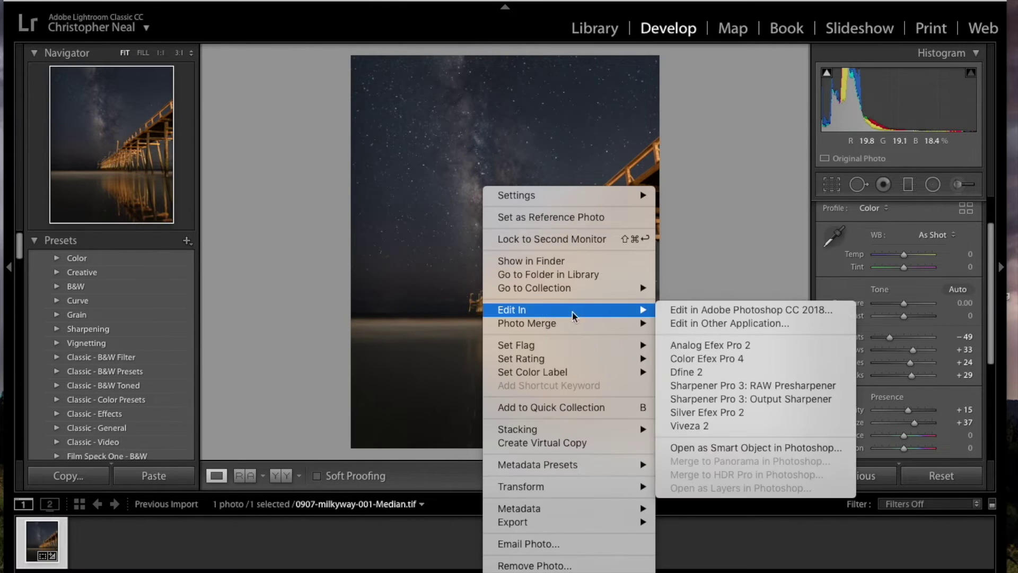
{"action": "left_click", "coordinate": [710, 312]}
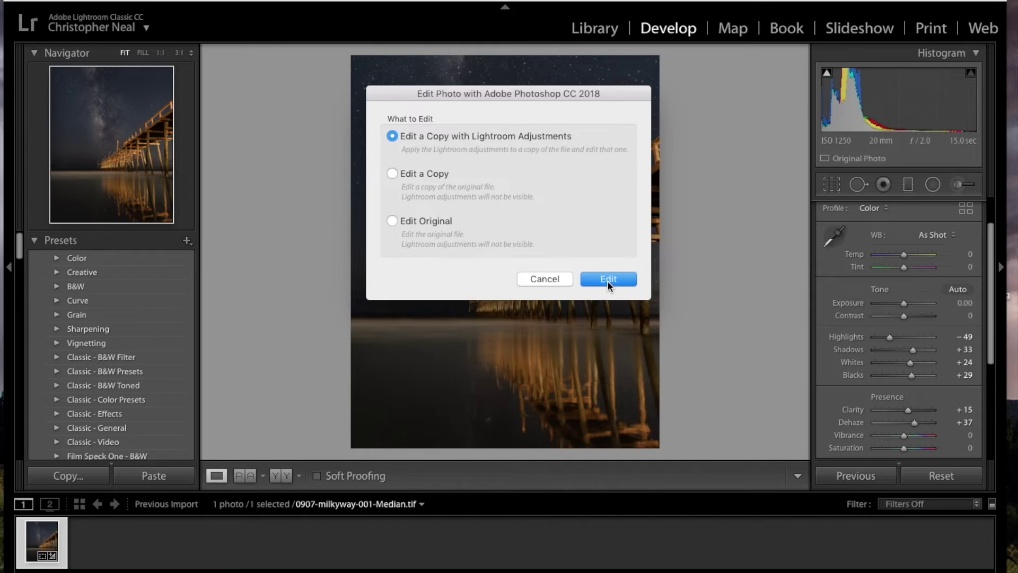
{"action": "left_click", "coordinate": [607, 281]}
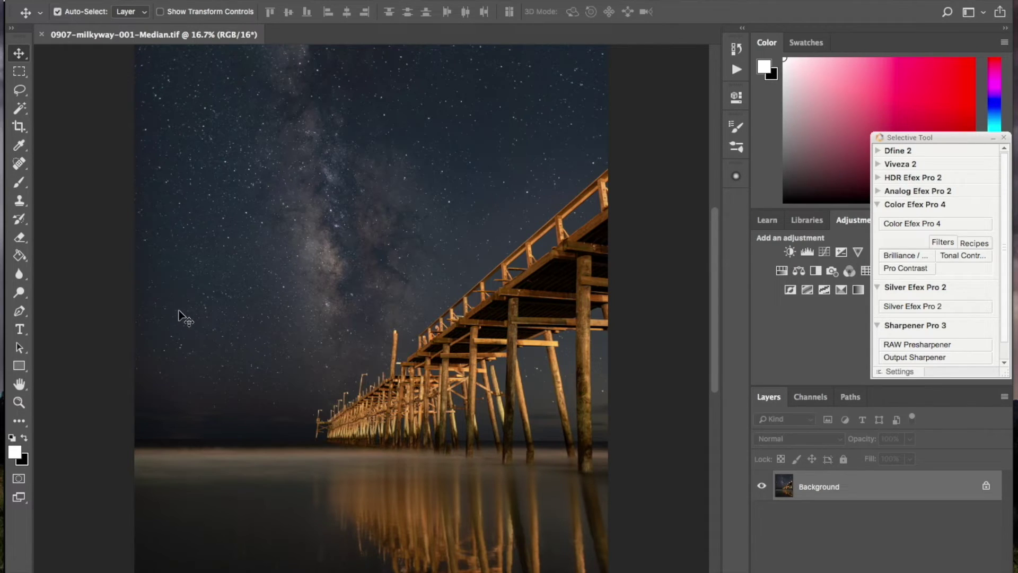
Step: Add a Curves adjustment layer above the Background and open its Auto Color Correction Options
{"action": "left_click", "coordinate": [829, 254]}
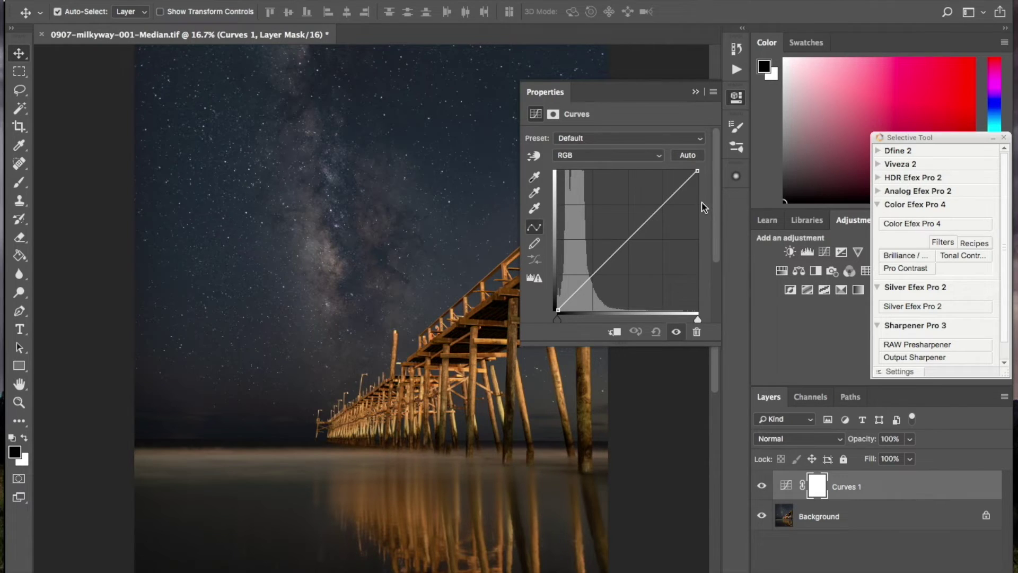
{"action": "left_click", "coordinate": [690, 158]}
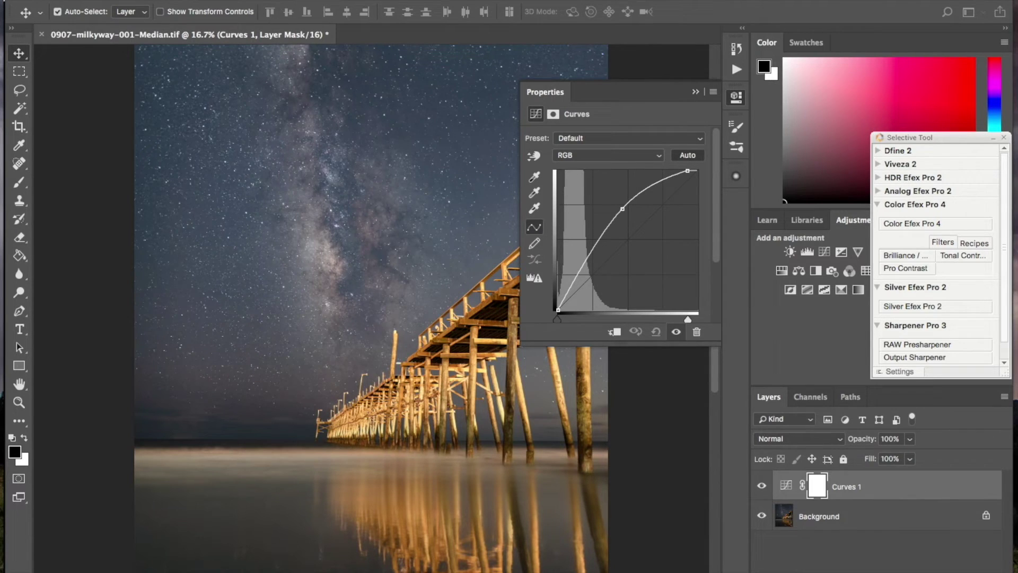
{"action": "left_click", "coordinate": [688, 155], "text": "alt"}
{"action": "left_click_drag", "start_coordinate": [564, 282], "coordinate": [612, 301]}
Step: Compare the auto correction algorithms for the curve and apply Enhance Monochromatic Contrast
{"action": "left_click", "coordinate": [496, 384]}
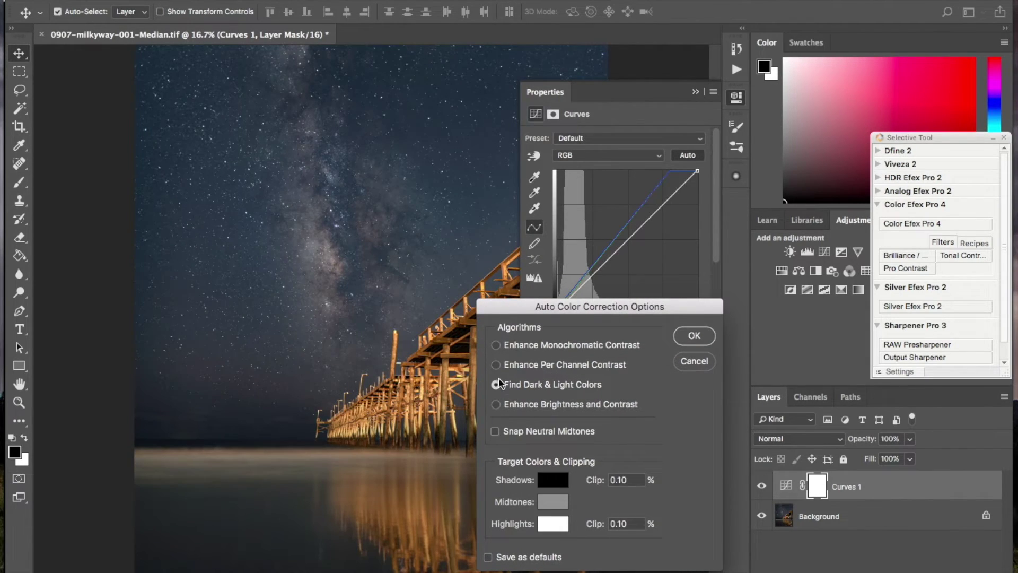
{"action": "left_click", "coordinate": [496, 365]}
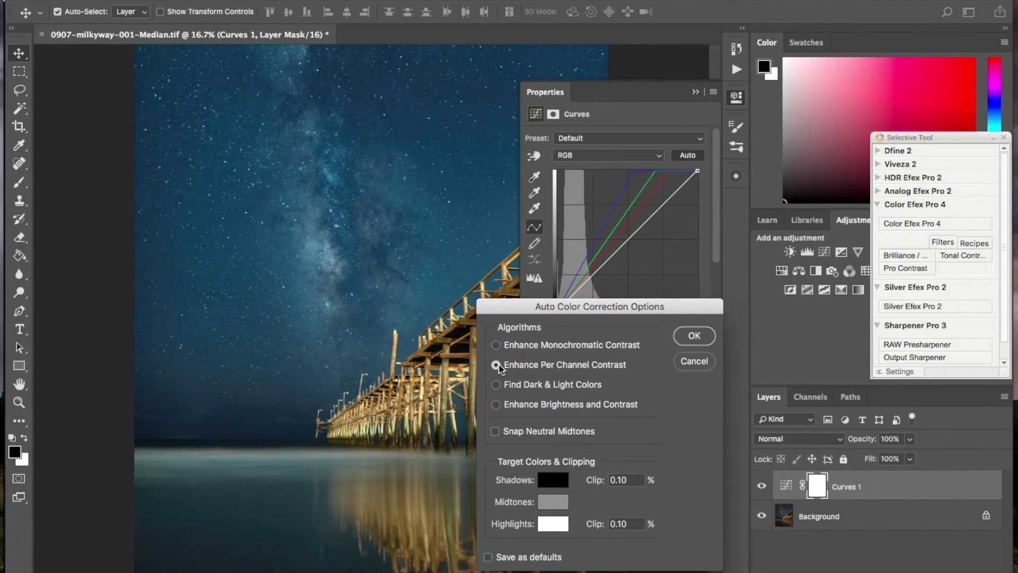
{"action": "left_click", "coordinate": [497, 346]}
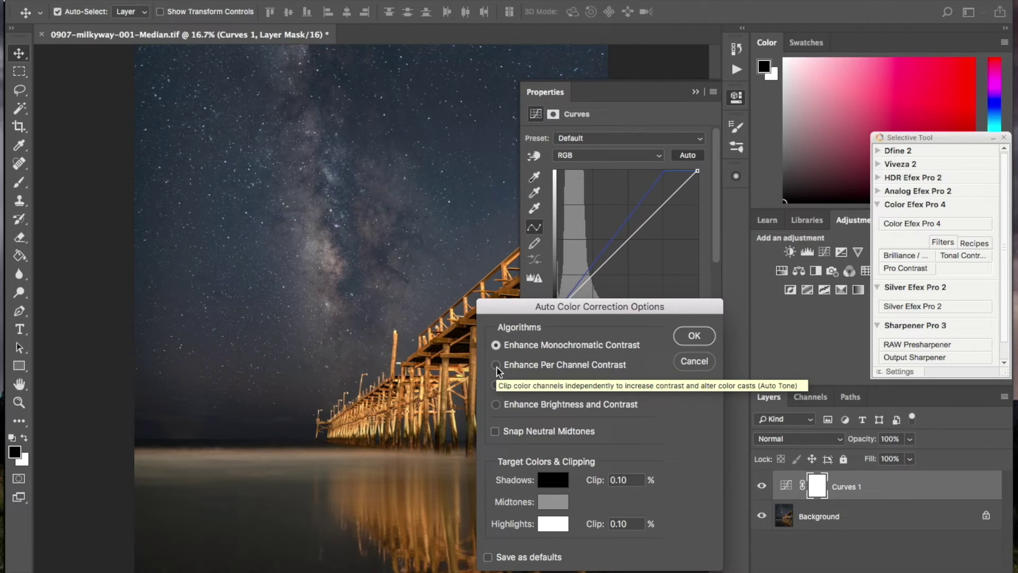
{"action": "left_click", "coordinate": [497, 365]}
{"action": "left_click", "coordinate": [496, 384]}
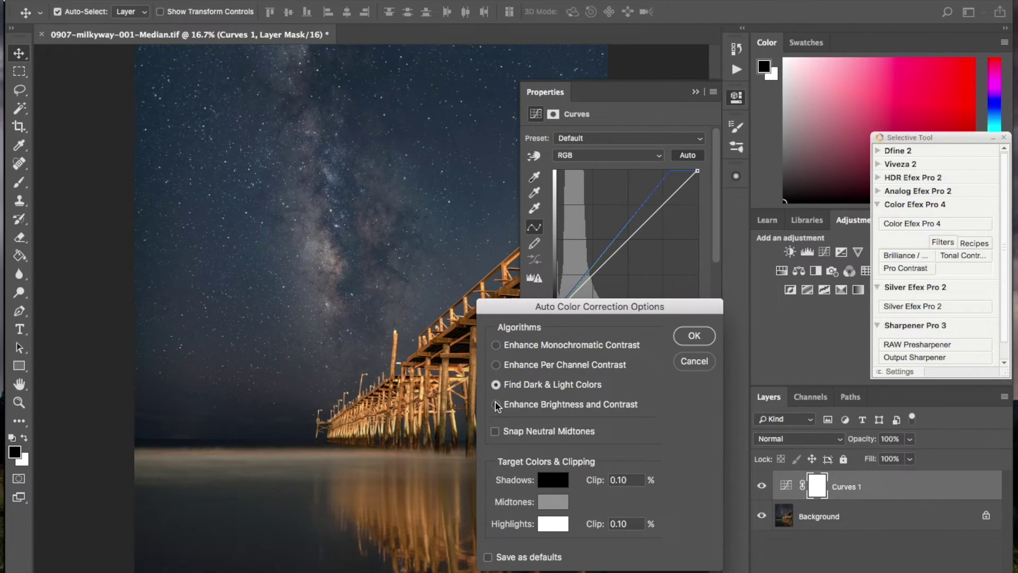
{"action": "left_click", "coordinate": [496, 405]}
{"action": "left_click", "coordinate": [497, 385]}
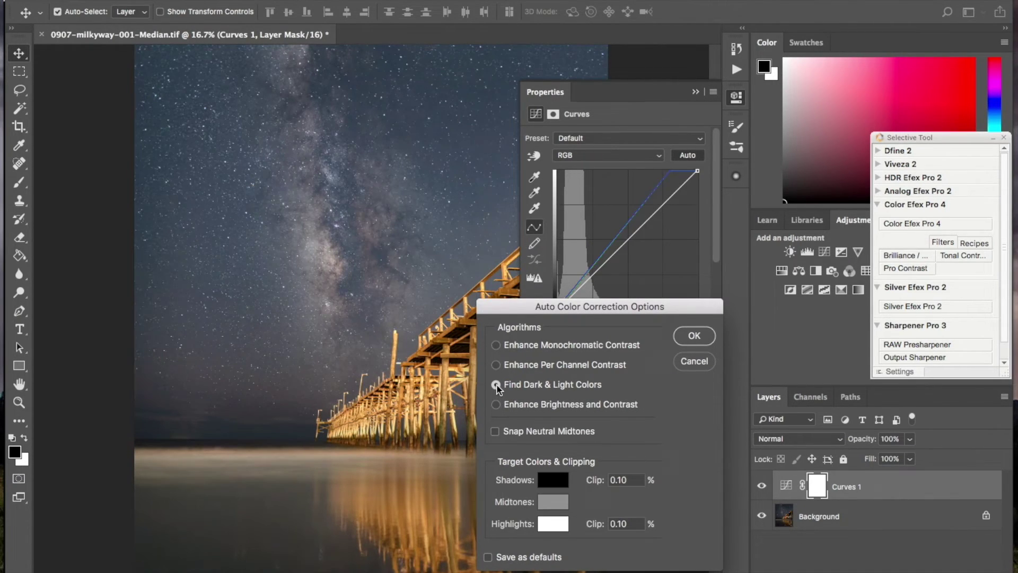
{"action": "left_click", "coordinate": [496, 364]}
{"action": "left_click", "coordinate": [497, 346]}
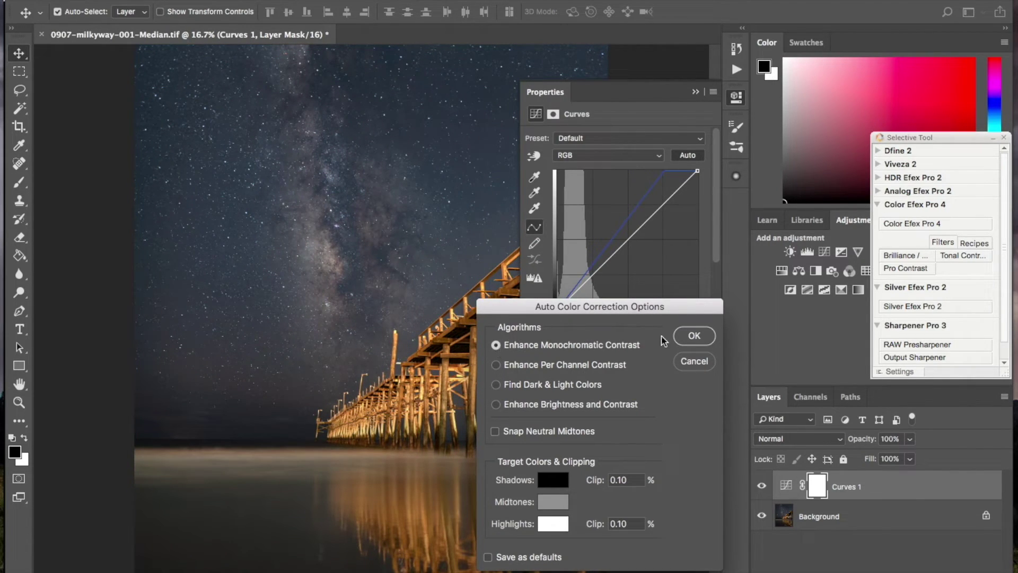
{"action": "left_click", "coordinate": [708, 338]}
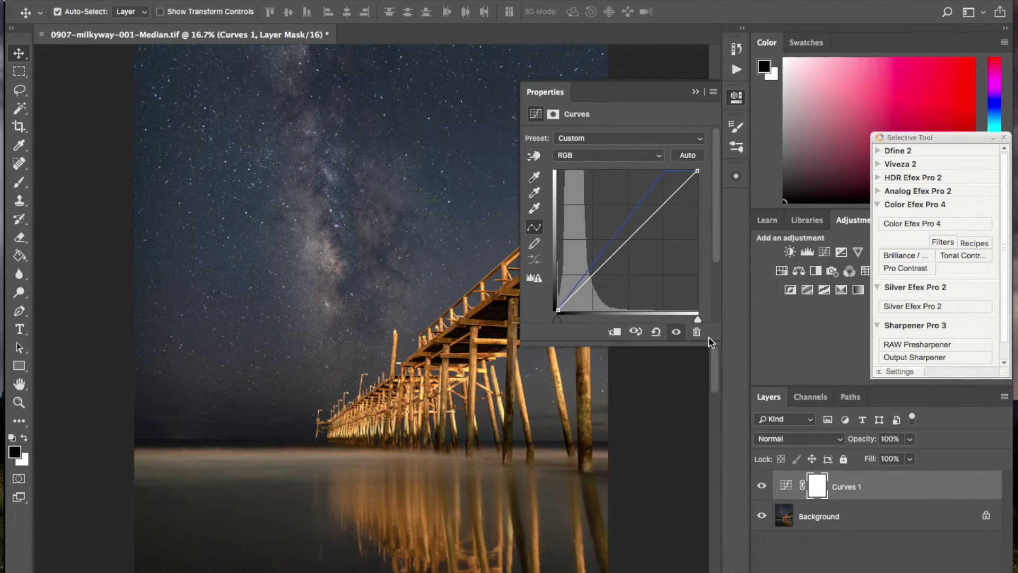
{"action": "left_click", "coordinate": [695, 91]}
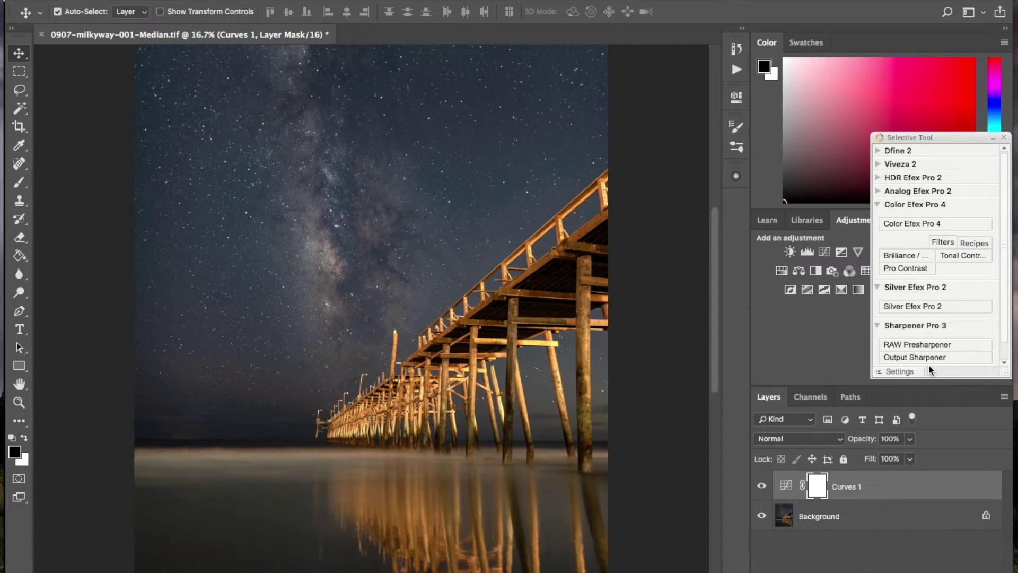
Step: Apply the Color Efex Pro 4 Pro Contrast filter with Dynamic Contrast at 10% and Correct Contrast at 3%
{"action": "left_click", "coordinate": [900, 267]}
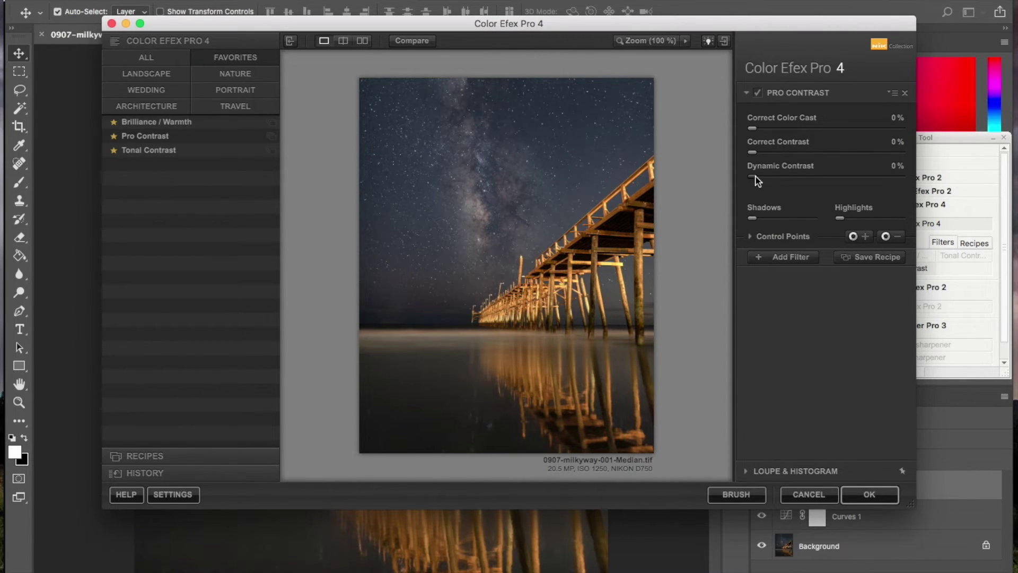
{"action": "mouse_move", "coordinate": [758, 180]}
{"action": "left_mouse_down"}
{"action": "mouse_move", "coordinate": [827, 181]}
{"action": "mouse_move", "coordinate": [750, 178]}
{"action": "mouse_move", "coordinate": [766, 177]}
{"action": "left_mouse_up"}
{"action": "left_click_drag", "start_coordinate": [762, 177], "coordinate": [752, 153]}
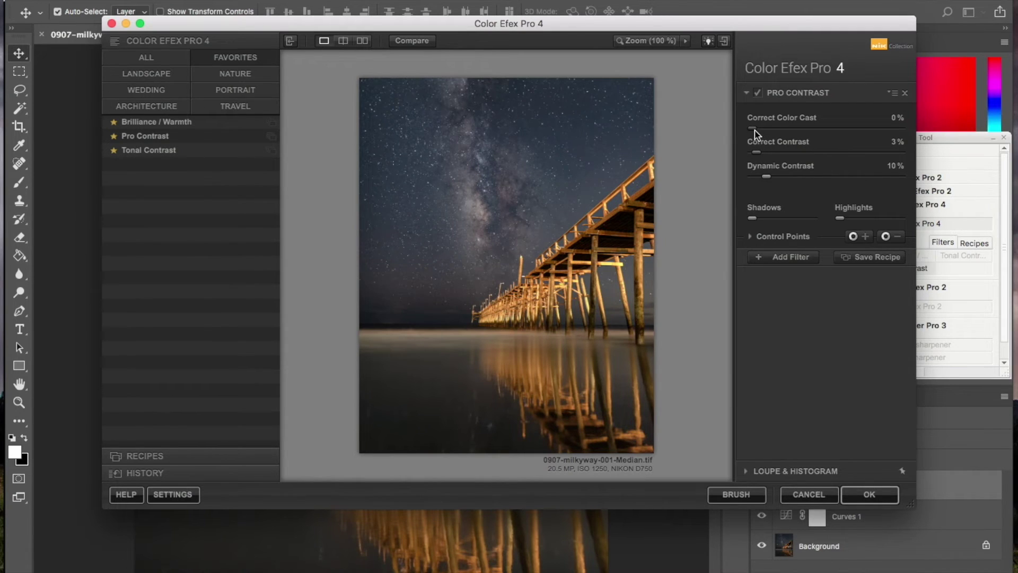
{"action": "mouse_move", "coordinate": [752, 128]}
{"action": "left_mouse_down"}
{"action": "mouse_move", "coordinate": [882, 129]}
{"action": "mouse_move", "coordinate": [739, 128]}
{"action": "mouse_move", "coordinate": [906, 126]}
{"action": "mouse_move", "coordinate": [741, 122]}
{"action": "left_mouse_up"}
{"action": "left_click", "coordinate": [879, 497]}
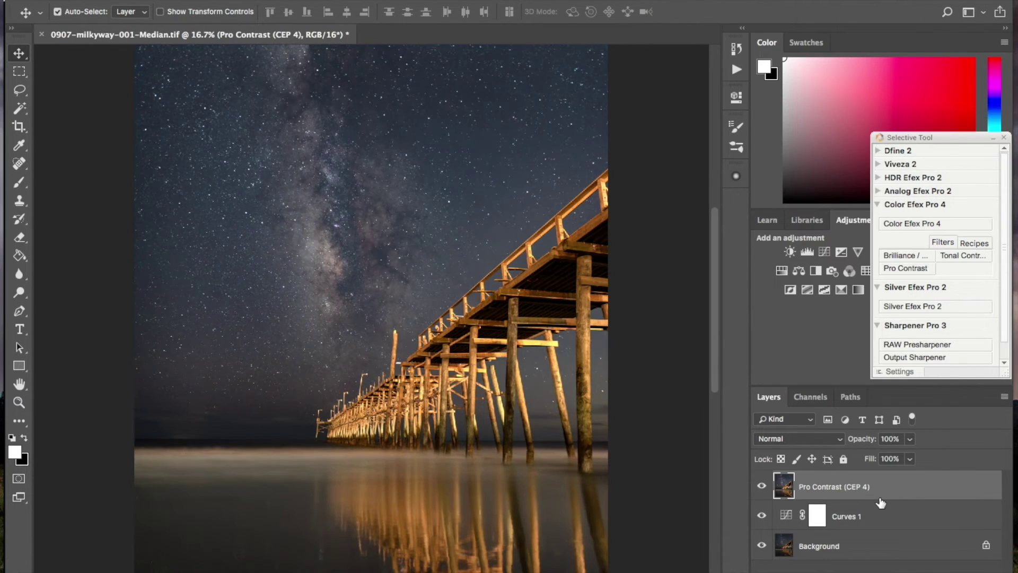
Step: Compare the image with and without the Pro Contrast and Curves layers by toggling their visibility
{"action": "left_click", "coordinate": [762, 487]}
{"action": "left_click", "coordinate": [762, 516]}
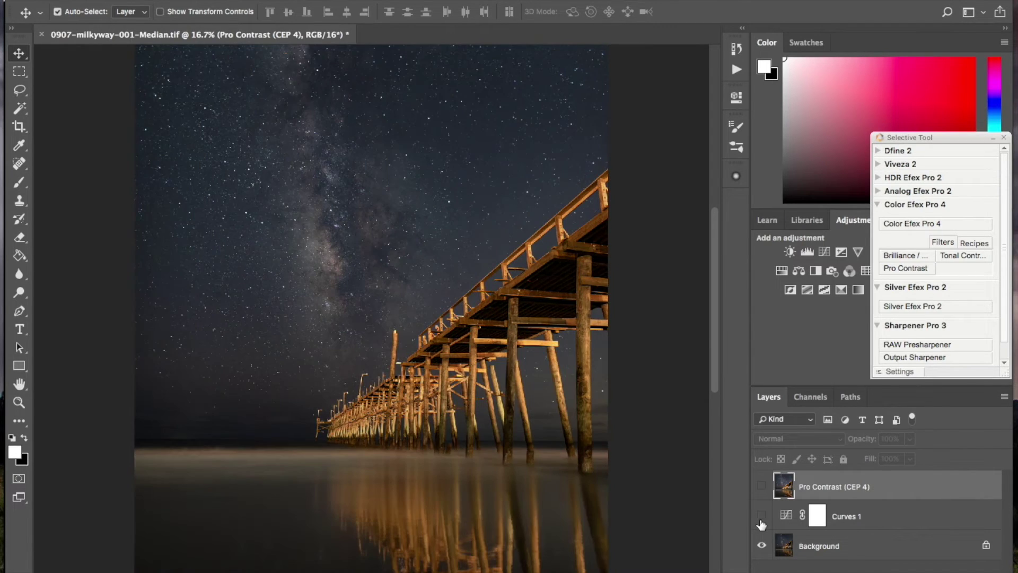
{"action": "left_click", "coordinate": [762, 517]}
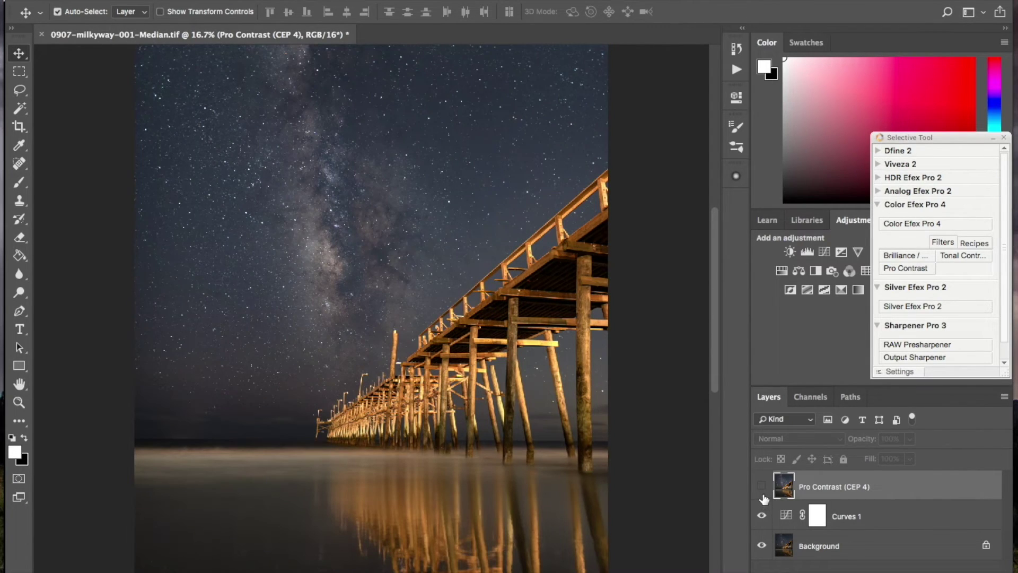
{"action": "left_click", "coordinate": [762, 487]}
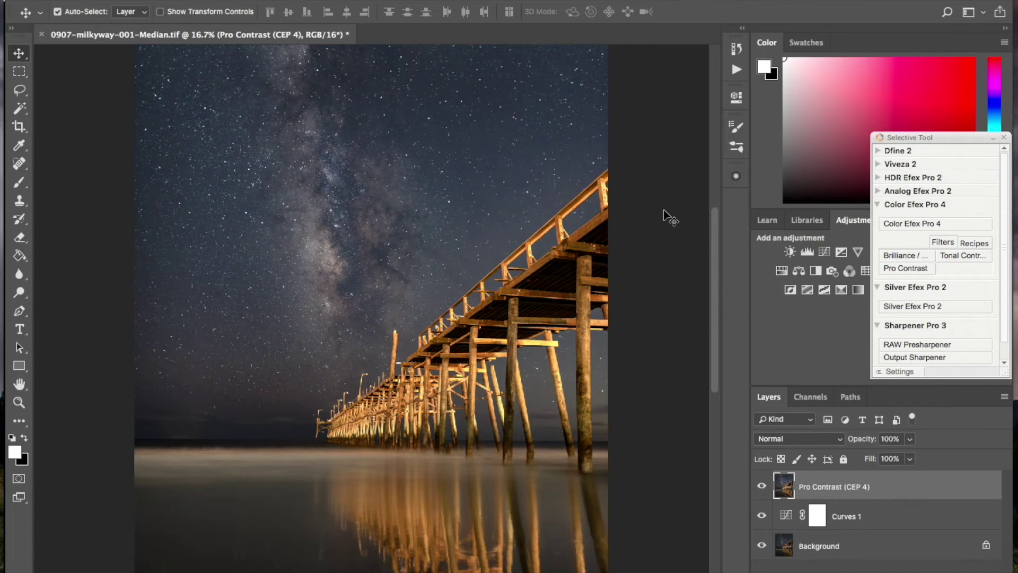
Step: Run the ClariSKY All action from the ClariSKY action set on the Pro Contrast layer
{"action": "left_click", "coordinate": [736, 70]}
{"action": "left_click", "coordinate": [611, 105]}
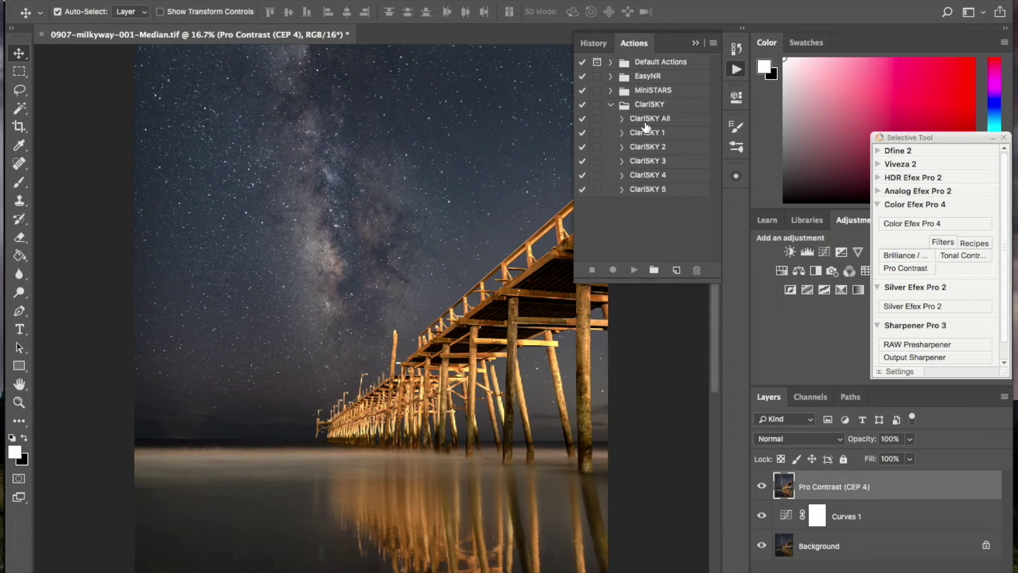
{"action": "left_click", "coordinate": [645, 122]}
{"action": "left_click", "coordinate": [634, 270]}
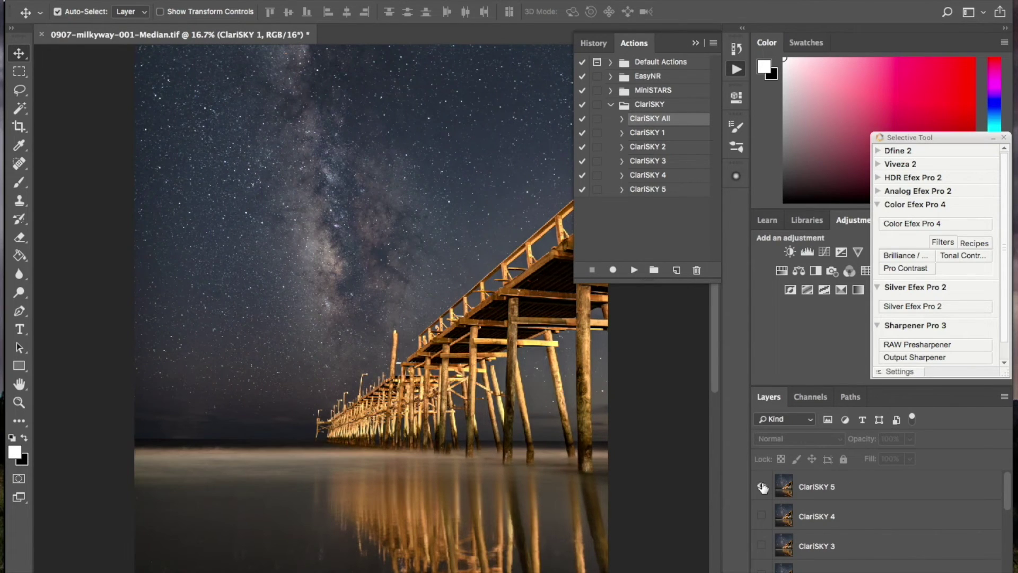
Step: Preview the generated ClariSKY layers in turn and leave only ClariSKY 4 visible among them
{"action": "left_click", "coordinate": [762, 486]}
{"action": "scroll", "coordinate": [777, 545], "scroll_direction": "down", "scroll_amount": 2}
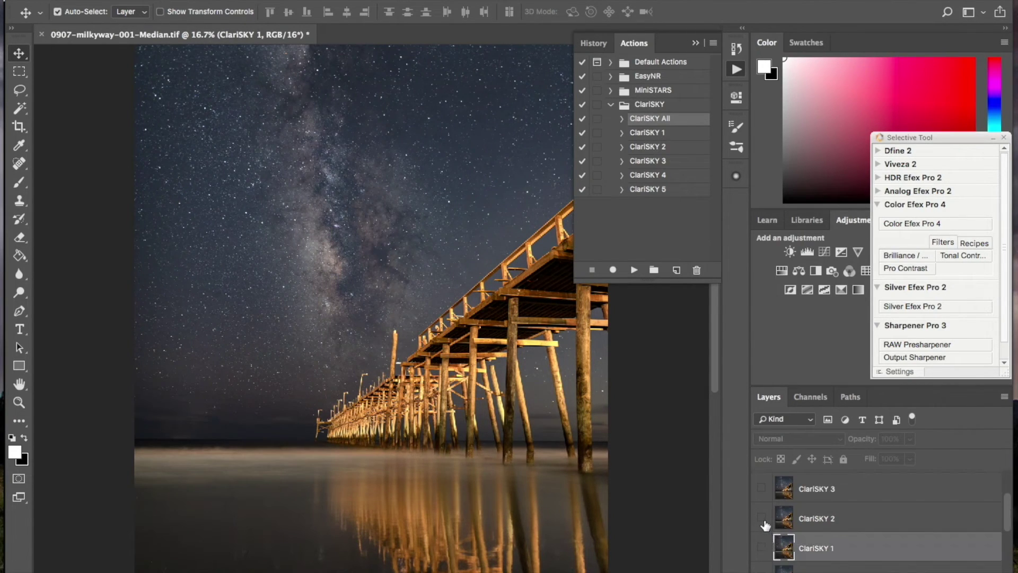
{"action": "scroll", "coordinate": [764, 545], "scroll_direction": "up", "scroll_amount": 2}
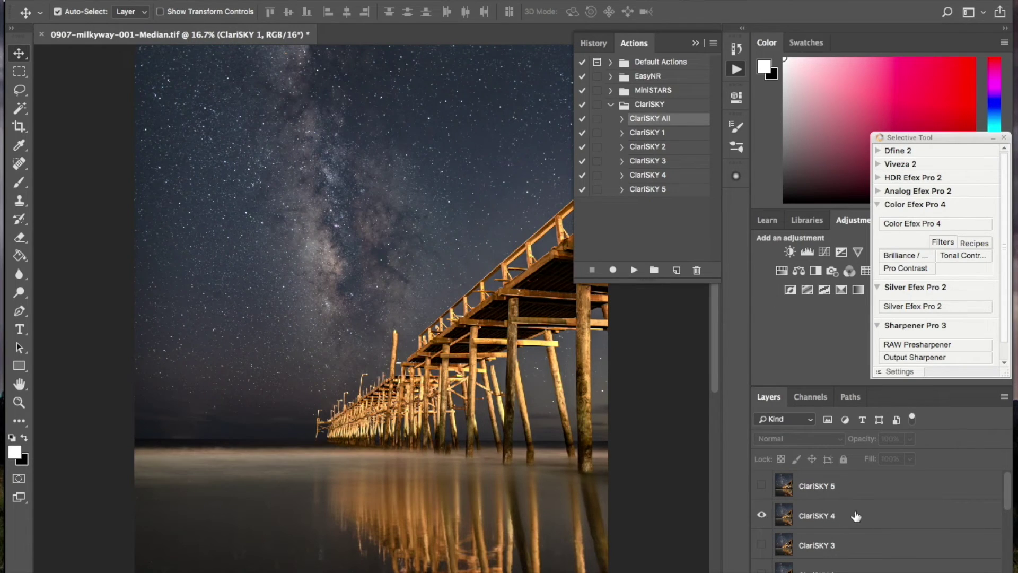
Step: Delete the ClariSKY 5, 3, 2, 1 and temp layers, and give ClariSKY 4 a white layer mask
{"action": "left_click", "coordinate": [855, 491]}
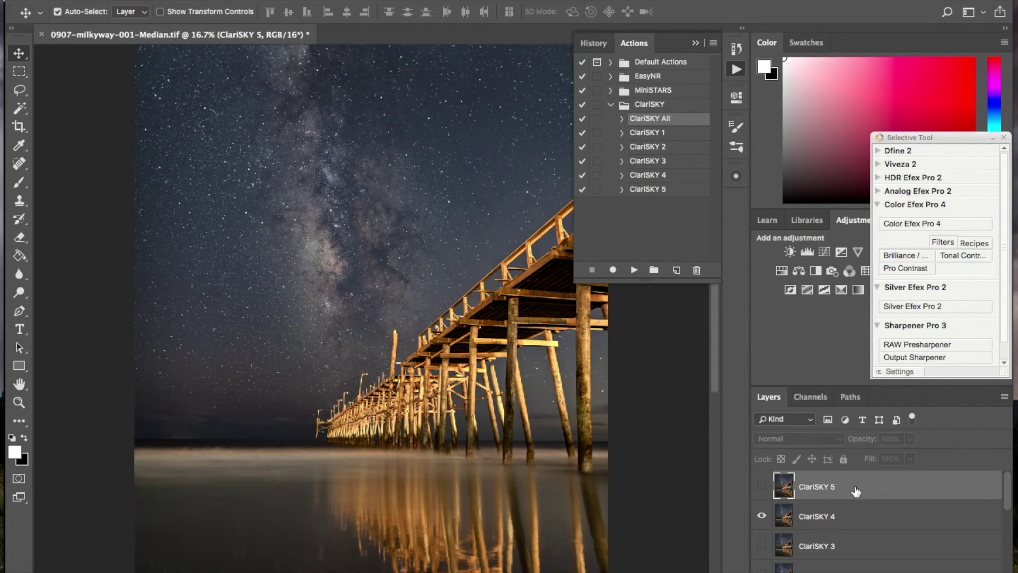
{"action": "left_click", "coordinate": [875, 541], "text": "ctrl"}
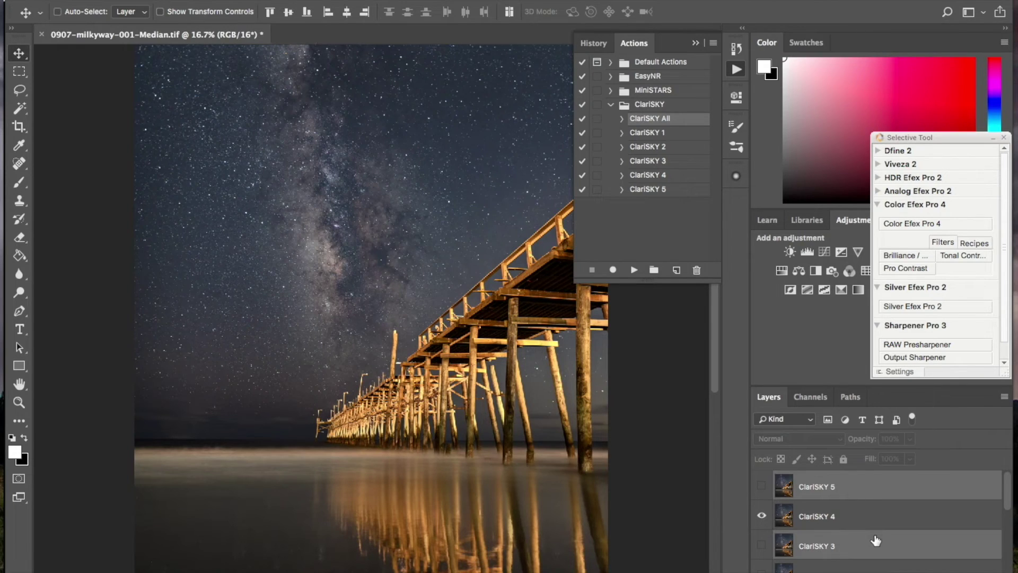
{"action": "left_click_drag", "start_coordinate": [1011, 501], "coordinate": [1012, 536]}
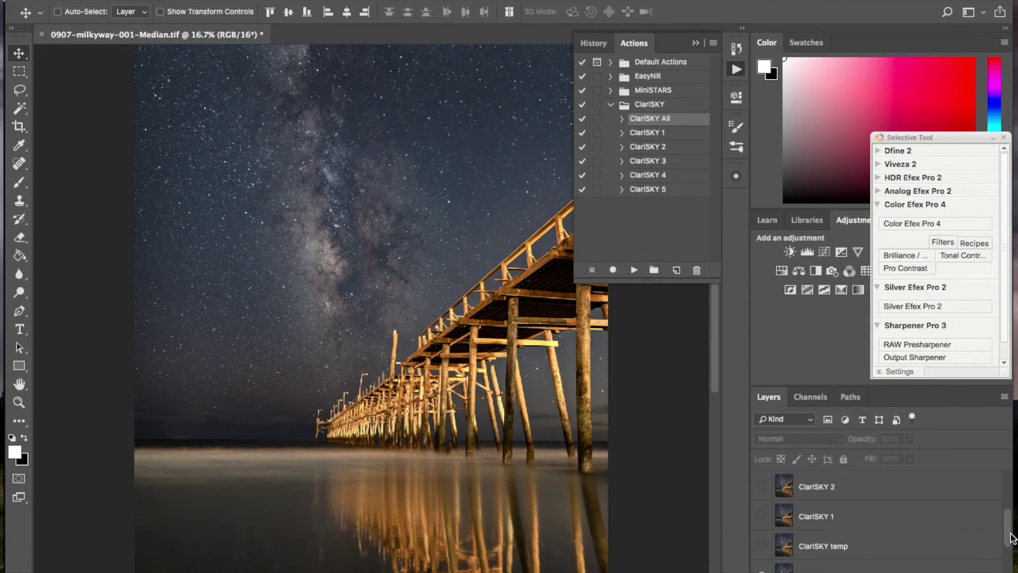
{"action": "left_click", "coordinate": [869, 545], "text": "ctrl"}
{"action": "left_click", "coordinate": [868, 516], "text": "ctrl"}
{"action": "left_click", "coordinate": [868, 487], "text": "ctrl"}
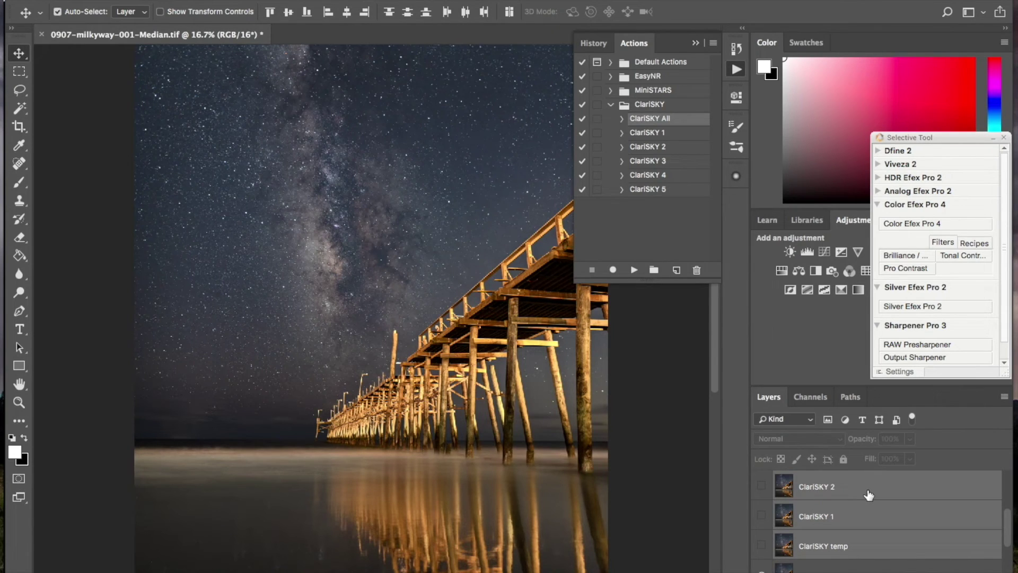
{"action": "right_click", "coordinate": [869, 494]}
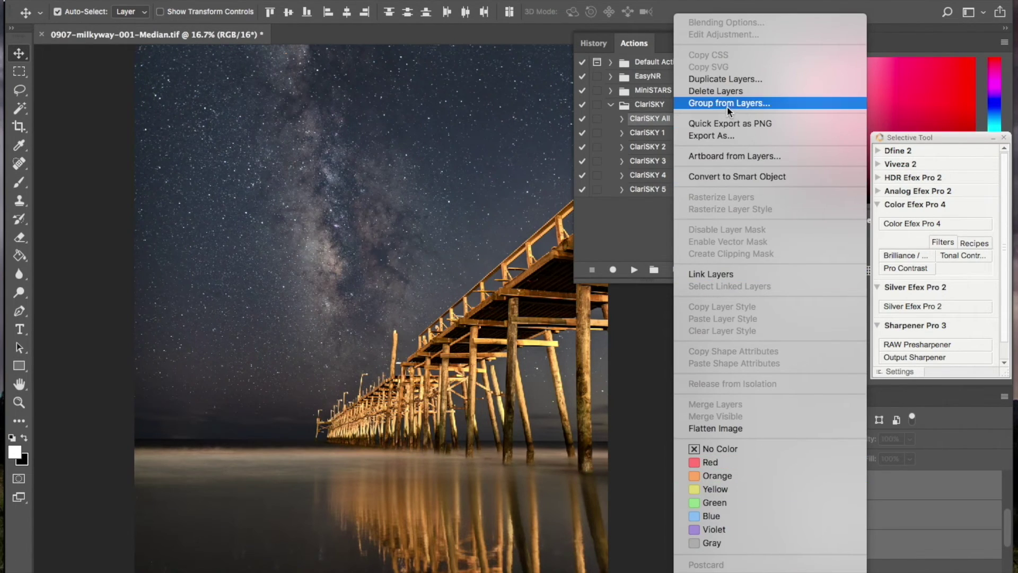
{"action": "left_click", "coordinate": [729, 89]}
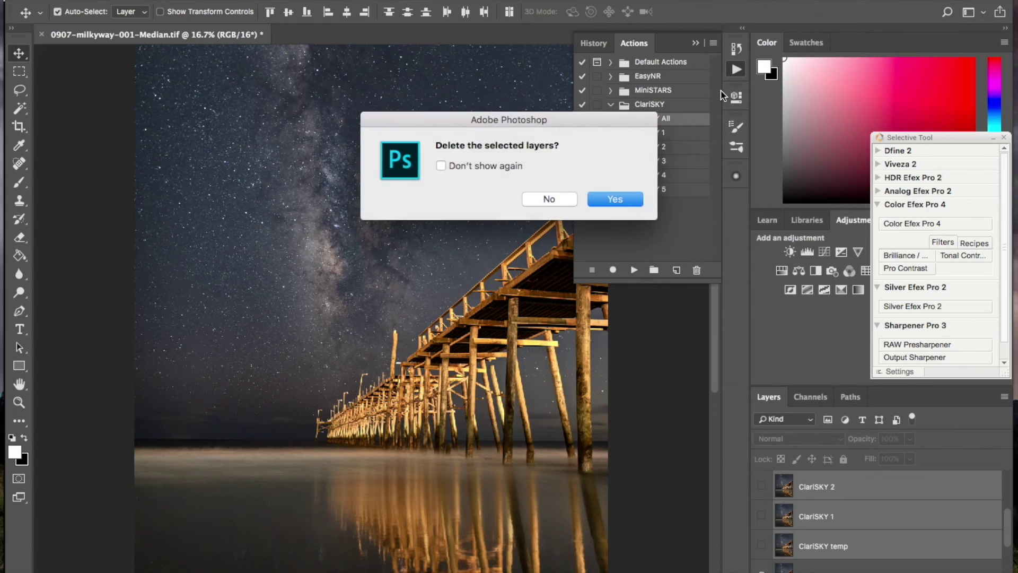
{"action": "left_click", "coordinate": [605, 197]}
{"action": "left_click", "coordinate": [695, 43]}
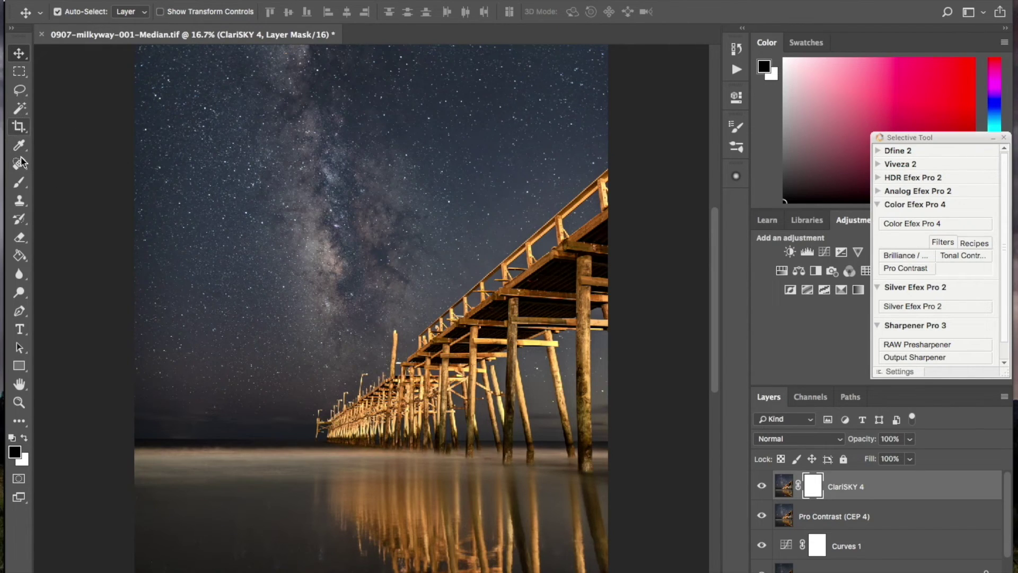
Step: Lightly paint black over the pier on the ClariSKY 4 mask with a soft 1200 px brush at 0% hardness and 6% opacity
{"action": "left_click", "coordinate": [19, 181]}
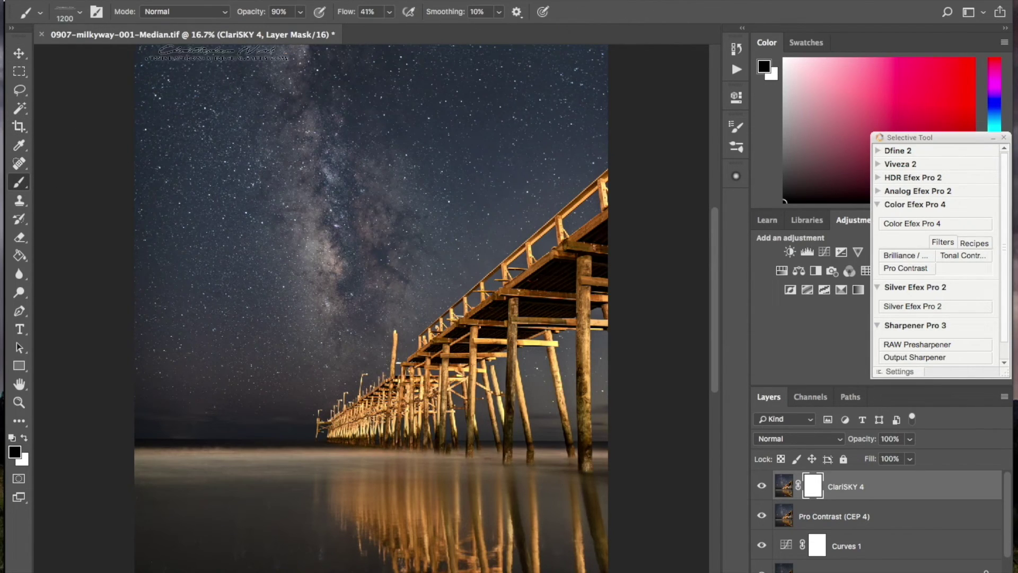
{"action": "left_click", "coordinate": [80, 14]}
{"action": "left_click", "coordinate": [61, 121]}
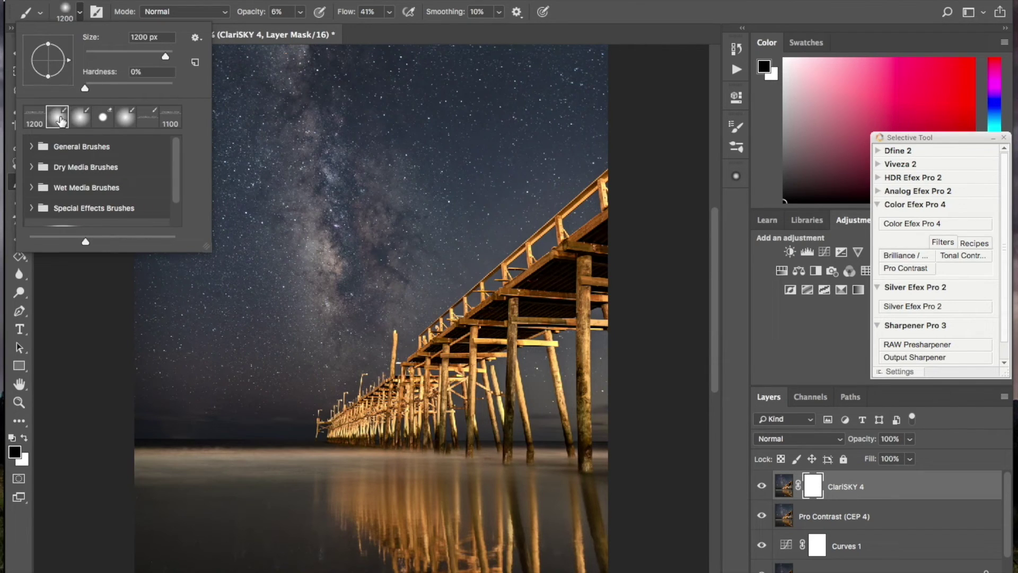
{"action": "key", "text": "0"}
{"action": "key", "text": "6"}
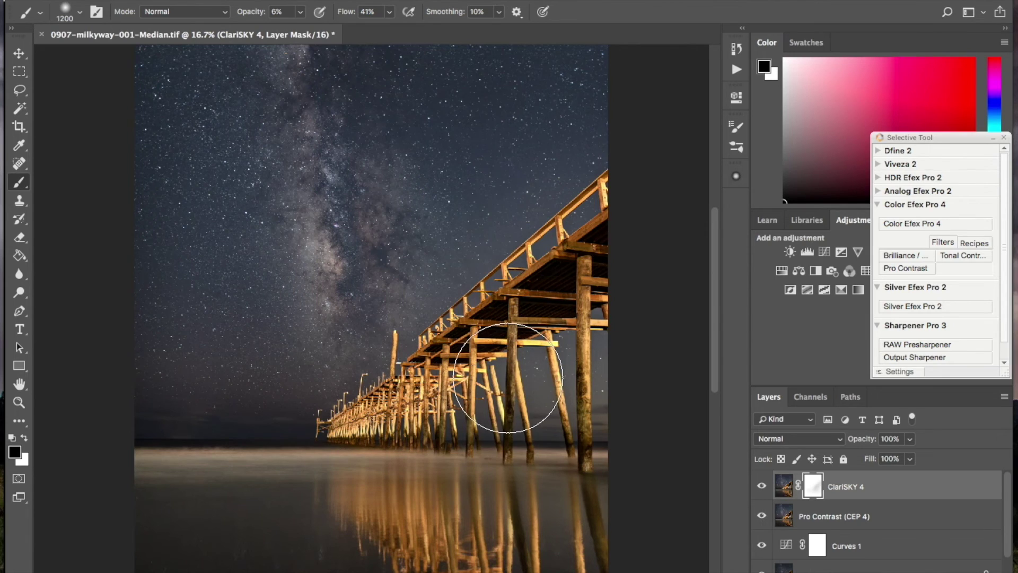
Step: Set the brush opacity to 25% and paint black over the pier and water on the ClariSKY 4 mask
{"action": "mouse_move", "coordinate": [300, 12]}
{"action": "left_mouse_down"}
{"action": "mouse_move", "coordinate": [302, 33]}
{"action": "mouse_move", "coordinate": [312, 33]}
{"action": "left_mouse_up"}
{"action": "left_click", "coordinate": [535, 334]}
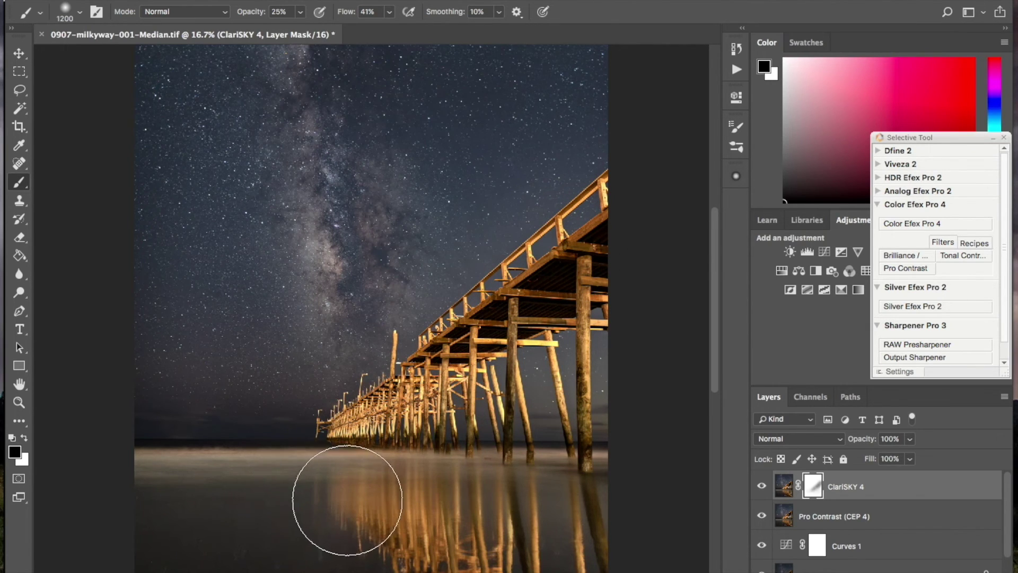
{"action": "left_click_drag", "start_coordinate": [206, 503], "coordinate": [461, 500]}
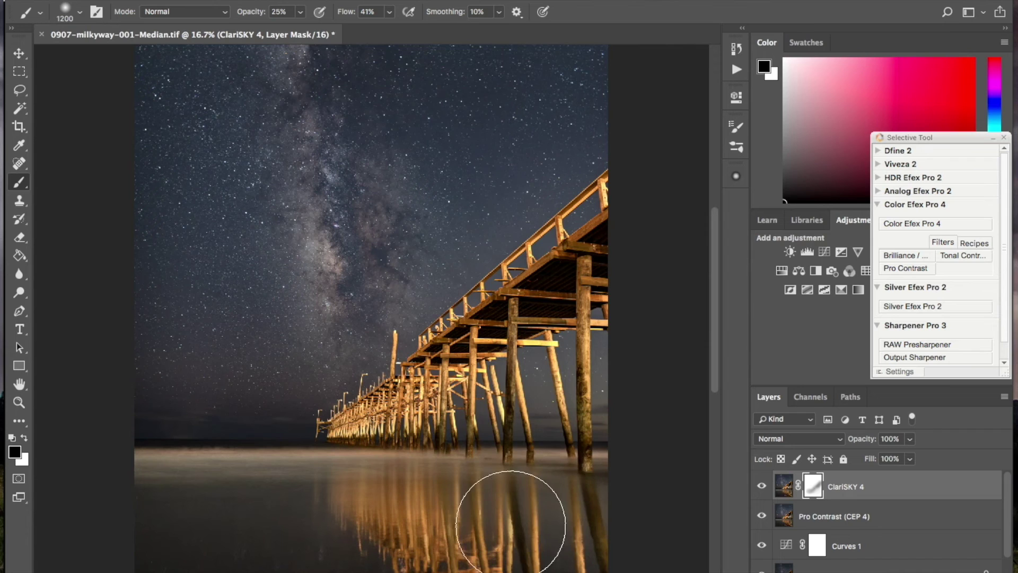
{"action": "mouse_move", "coordinate": [572, 477]}
{"action": "left_mouse_down"}
{"action": "mouse_move", "coordinate": [284, 493]}
{"action": "mouse_move", "coordinate": [199, 477]}
{"action": "left_mouse_up"}
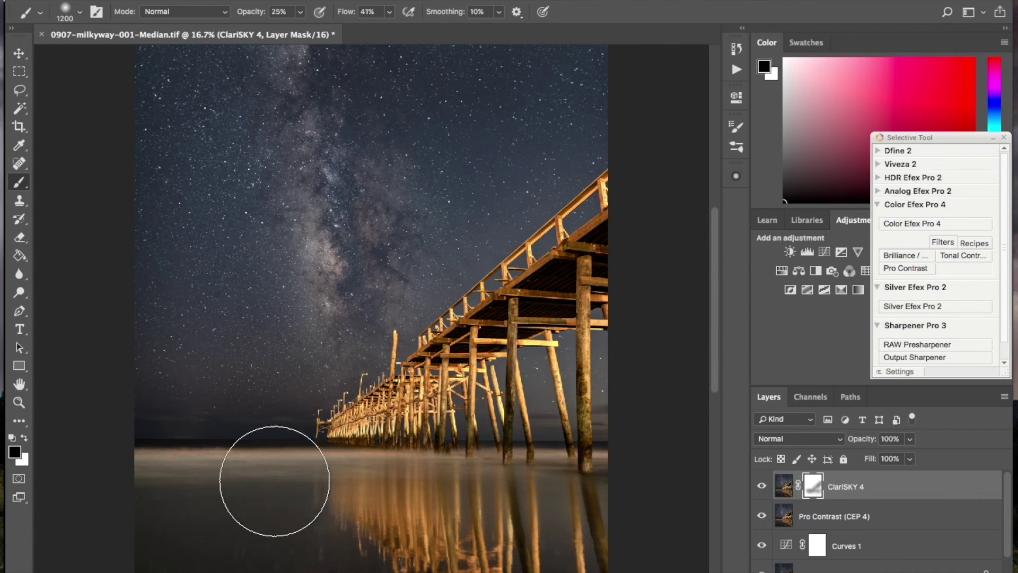
{"action": "mouse_move", "coordinate": [379, 469]}
{"action": "left_mouse_down"}
{"action": "mouse_move", "coordinate": [278, 488]}
{"action": "mouse_move", "coordinate": [423, 488]}
{"action": "mouse_move", "coordinate": [590, 507]}
{"action": "left_mouse_up"}
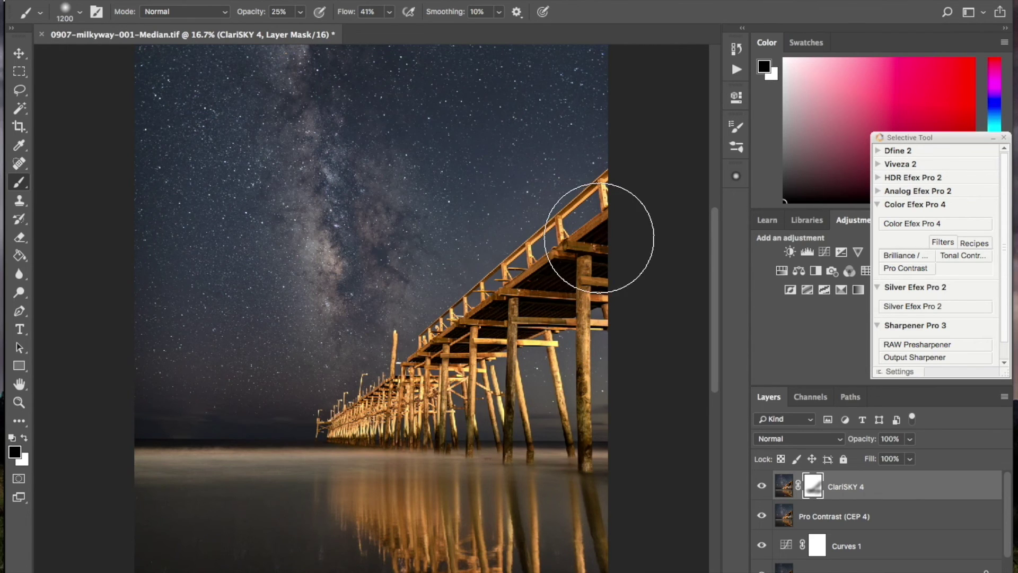
{"action": "mouse_move", "coordinate": [432, 406]}
{"action": "left_mouse_down"}
{"action": "mouse_move", "coordinate": [369, 463]}
{"action": "mouse_move", "coordinate": [182, 486]}
{"action": "mouse_move", "coordinate": [299, 475]}
{"action": "mouse_move", "coordinate": [250, 479]}
{"action": "mouse_move", "coordinate": [162, 522]}
{"action": "mouse_move", "coordinate": [338, 527]}
{"action": "mouse_move", "coordinate": [567, 448]}
{"action": "left_mouse_up"}
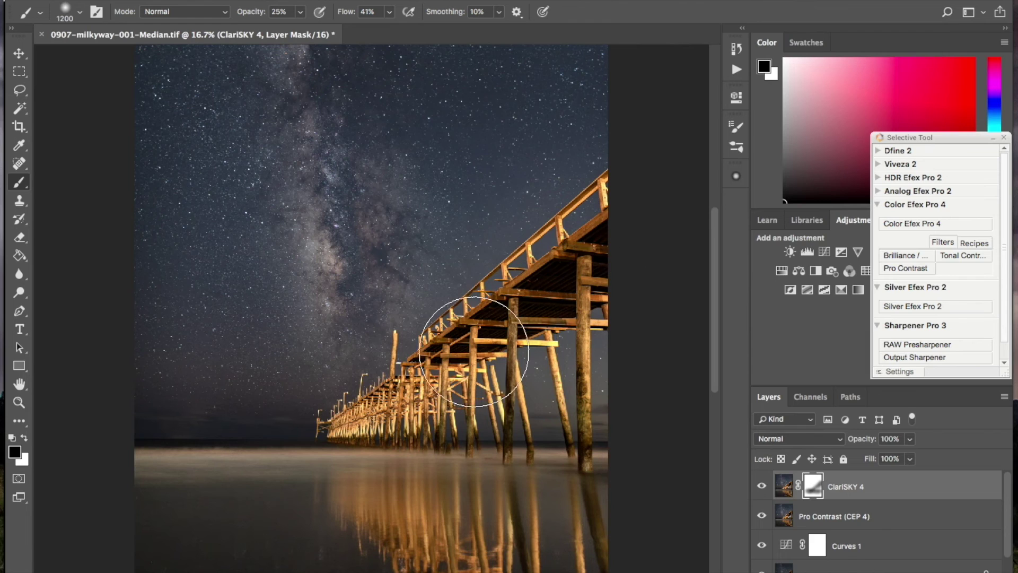
Step: Paint black at 25% brush opacity over the near end of the pier and its posts on the ClariSKY 4 mask
{"action": "mouse_move", "coordinate": [560, 278]}
{"action": "left_mouse_down"}
{"action": "mouse_move", "coordinate": [535, 336]}
{"action": "mouse_move", "coordinate": [355, 454]}
{"action": "mouse_move", "coordinate": [501, 392]}
{"action": "mouse_move", "coordinate": [597, 234]}
{"action": "mouse_move", "coordinate": [511, 477]}
{"action": "mouse_move", "coordinate": [469, 448]}
{"action": "mouse_move", "coordinate": [554, 423]}
{"action": "mouse_move", "coordinate": [193, 482]}
{"action": "mouse_move", "coordinate": [643, 250]}
{"action": "mouse_move", "coordinate": [255, 477]}
{"action": "mouse_move", "coordinate": [599, 475]}
{"action": "left_mouse_up"}
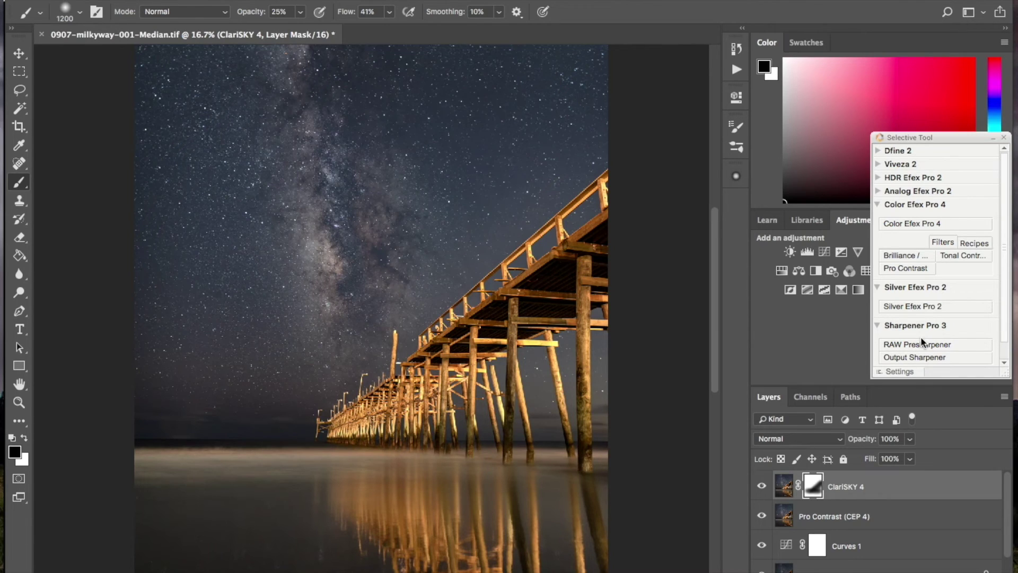
Step: Apply the Color Efex Pro 4 Brilliance / Warmth filter with Saturation -5% and Warmth 3%
{"action": "left_click", "coordinate": [906, 258]}
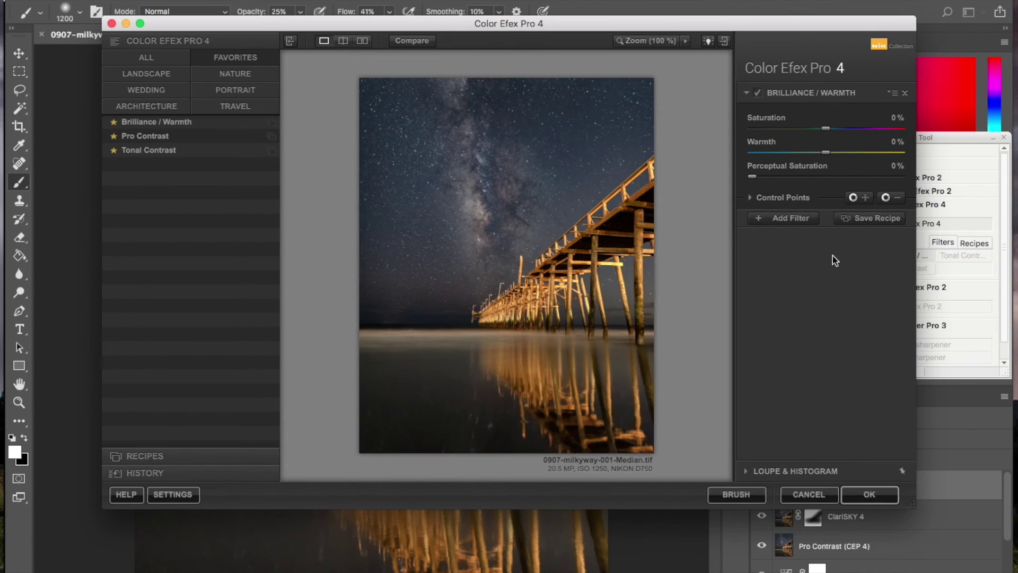
{"action": "left_click_drag", "start_coordinate": [875, 128], "coordinate": [825, 144]}
{"action": "left_click_drag", "start_coordinate": [828, 140], "coordinate": [825, 141]}
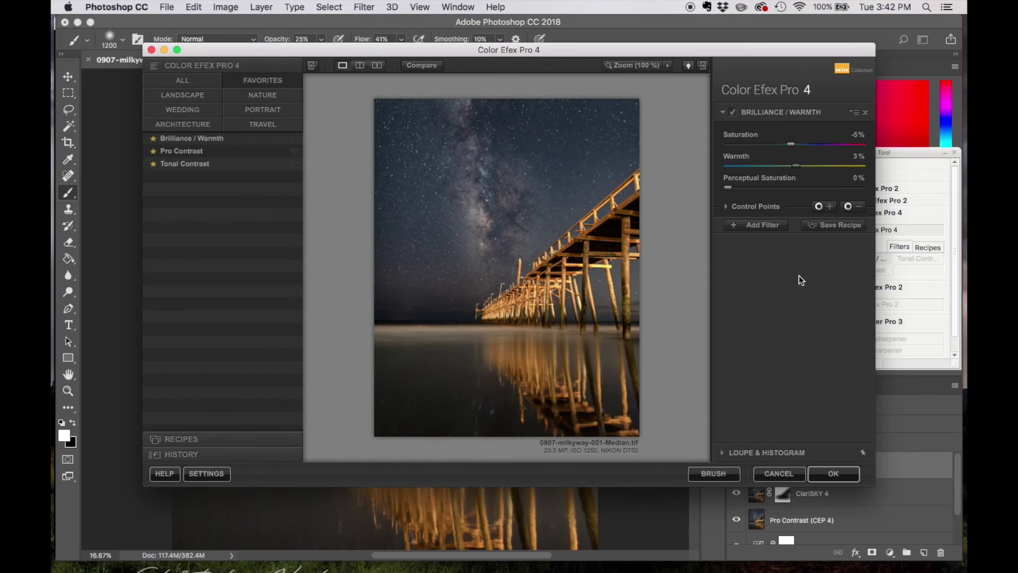
{"action": "left_click", "coordinate": [864, 495]}
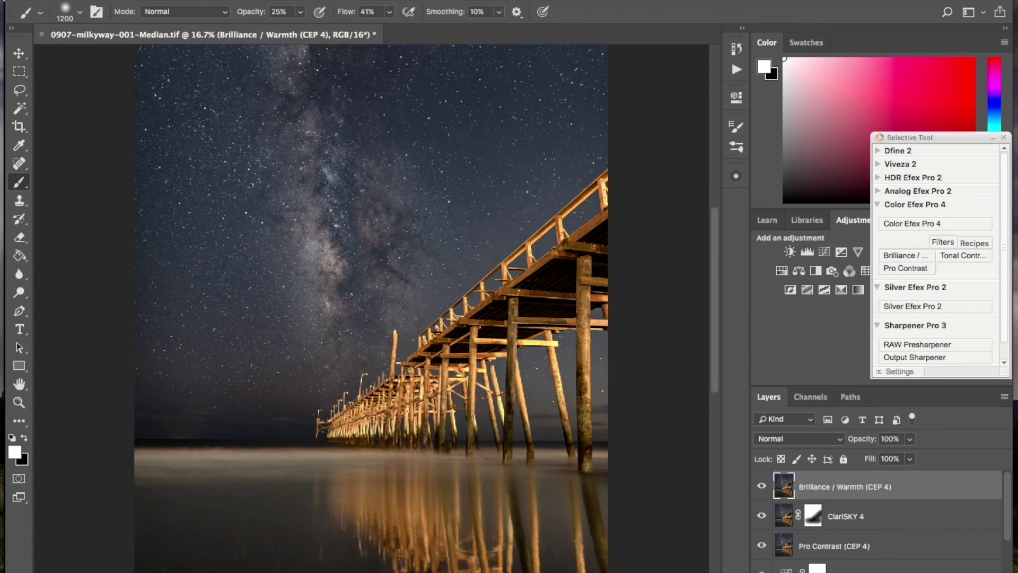
Step: Create a new layer in Overlay mode filled with the Overlay-neutral 50% gray
{"action": "key", "text": "ctrl+shift+n"}
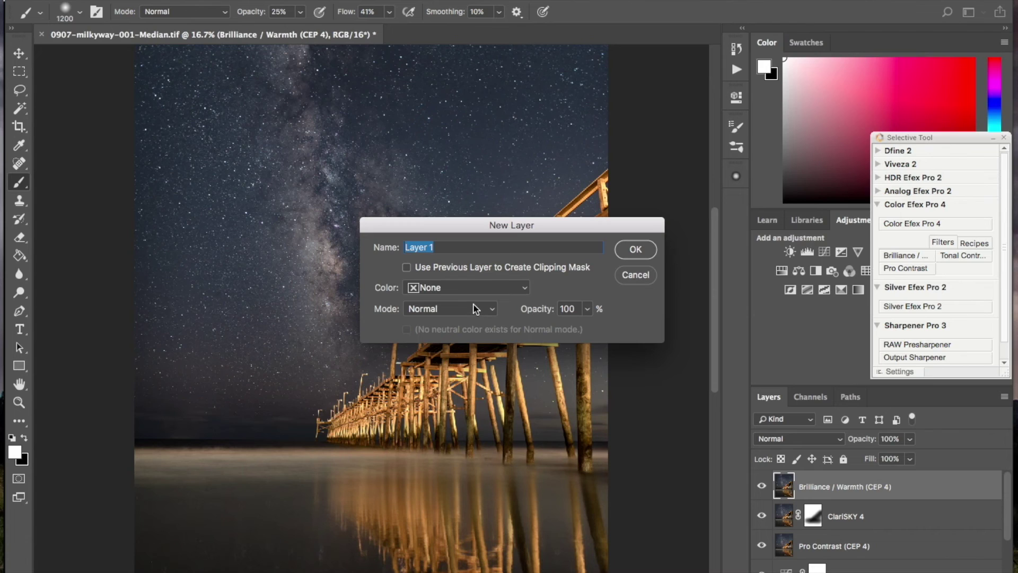
{"action": "left_click", "coordinate": [489, 312]}
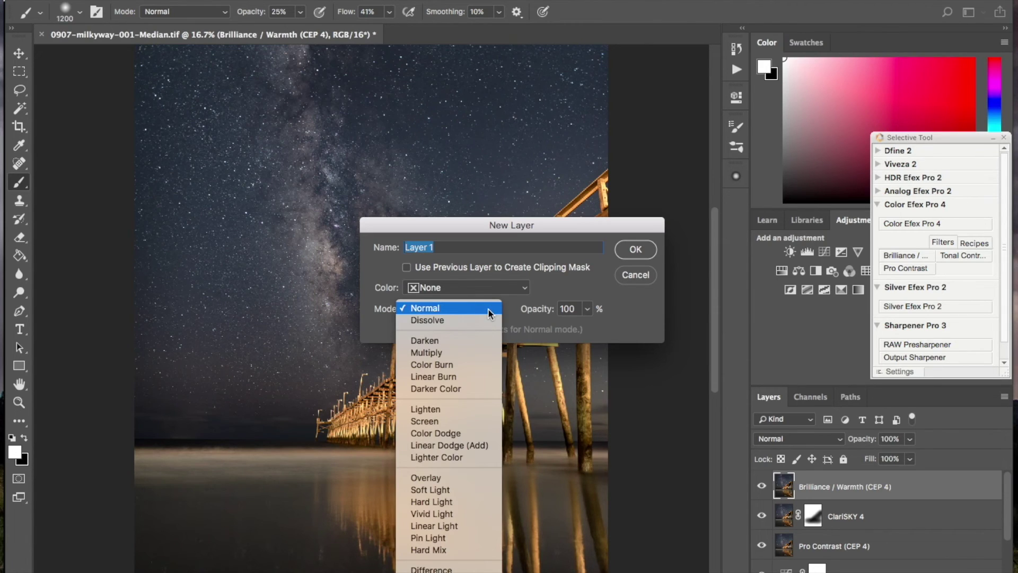
{"action": "left_click", "coordinate": [463, 478]}
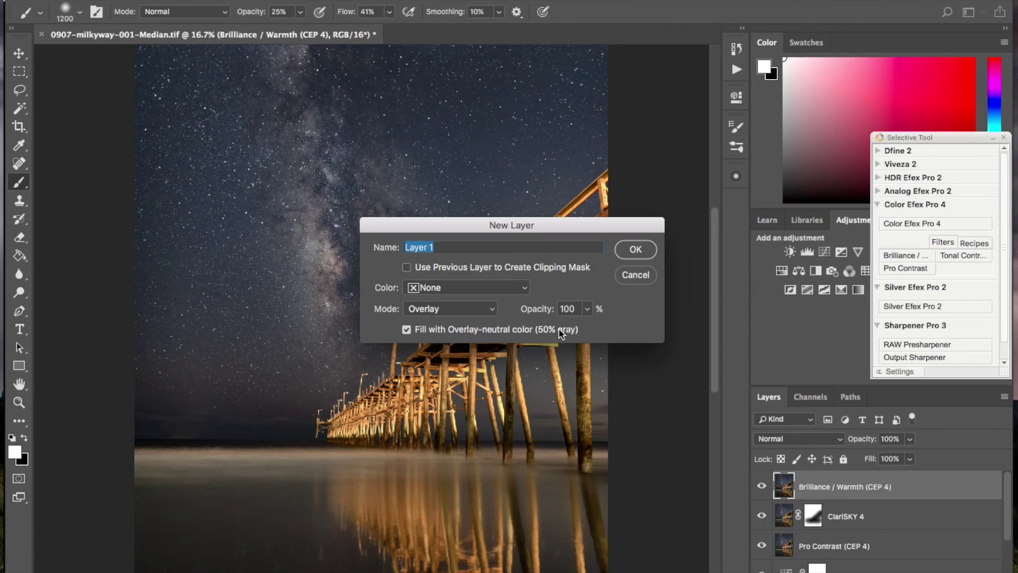
{"action": "left_click", "coordinate": [630, 250]}
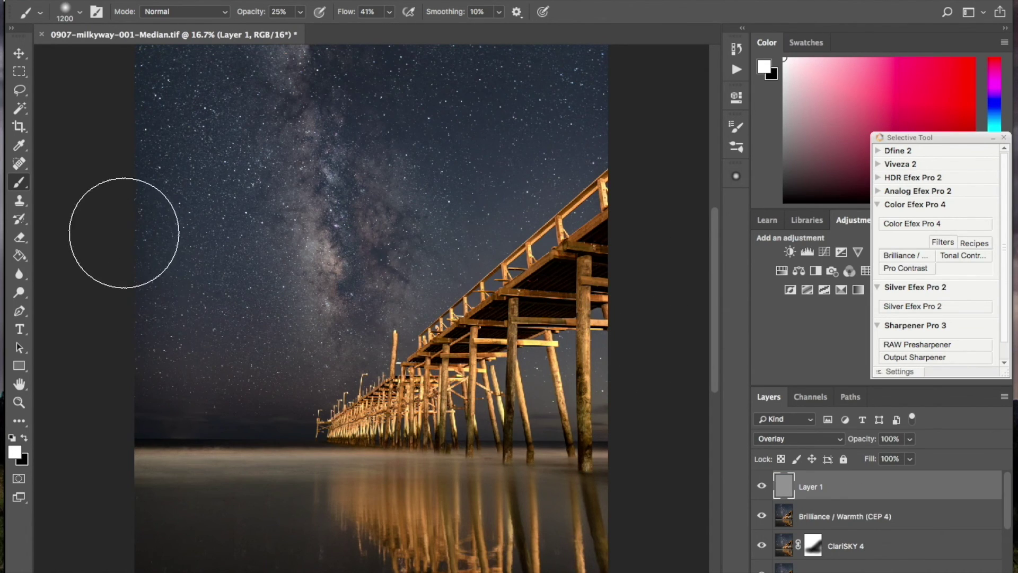
Step: Burn the dark areas of the Milky Way on the gray Overlay layer with a 100 px black brush at 4% opacity
{"action": "key", "text": "bracketleft"}
{"action": "key", "text": "bracketleft"}
{"action": "key", "text": "bracketleft"}
{"action": "key", "text": "bracketleft"}
{"action": "key", "text": "bracketleft"}
{"action": "key", "text": "bracketleft"}
{"action": "key", "text": "bracketleft"}
{"action": "key", "text": "bracketleft"}
{"action": "key", "text": "bracketleft"}
{"action": "key", "text": "bracketleft"}
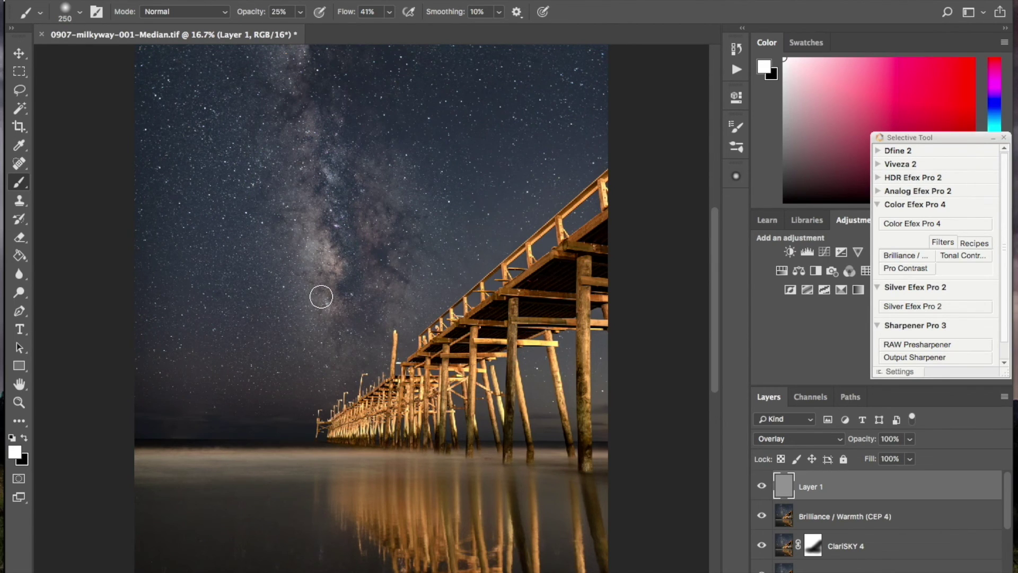
{"action": "key", "text": "bracketleft"}
{"action": "key", "text": "bracketleft"}
{"action": "key", "text": "bracketleft"}
{"action": "key", "text": "bracketleft"}
{"action": "key", "text": "bracketleft"}
{"action": "left_click", "coordinate": [24, 438]}
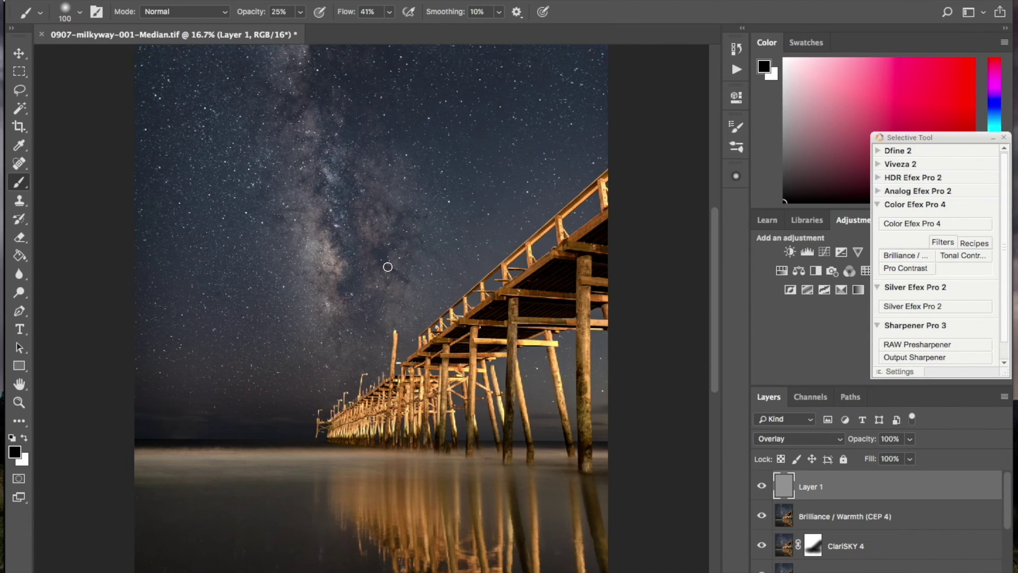
{"action": "left_click", "coordinate": [300, 11]}
{"action": "left_click_drag", "start_coordinate": [300, 30], "coordinate": [287, 32]}
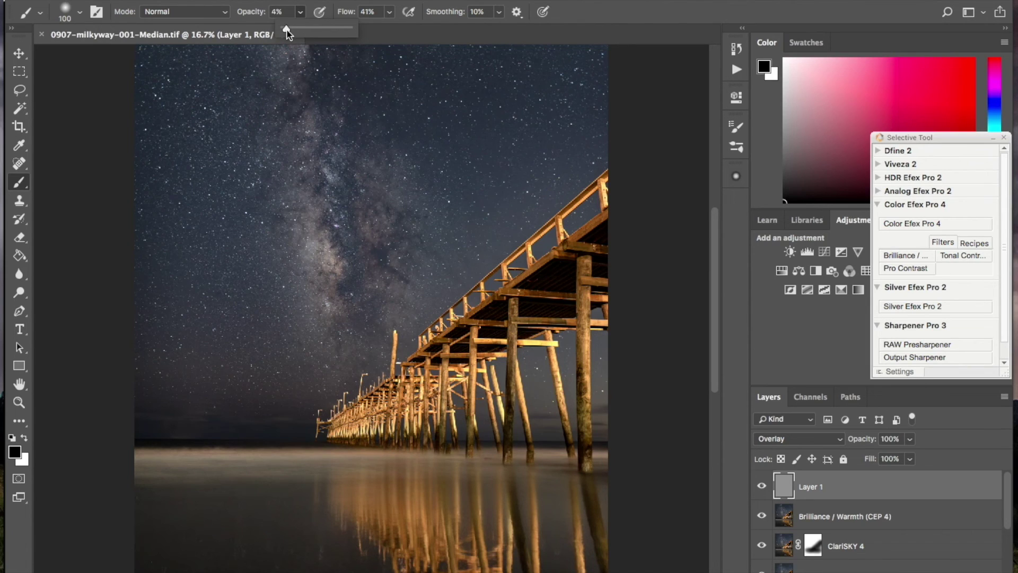
{"action": "left_click", "coordinate": [383, 272]}
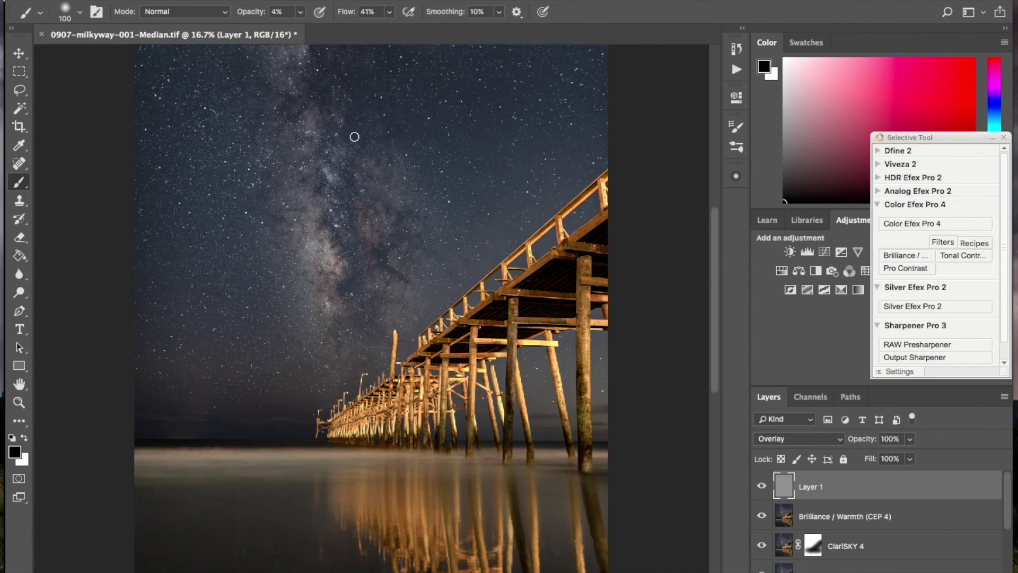
Step: Compare the image with and without the burning on Layer 1
{"action": "left_click", "coordinate": [761, 487]}
{"action": "left_click", "coordinate": [762, 486]}
{"action": "left_click", "coordinate": [761, 487]}
{"action": "left_click", "coordinate": [762, 487]}
Step: Switch the brush color to white for dodging on Layer 1 and compare the image with and without that layer
{"action": "key", "text": "x"}
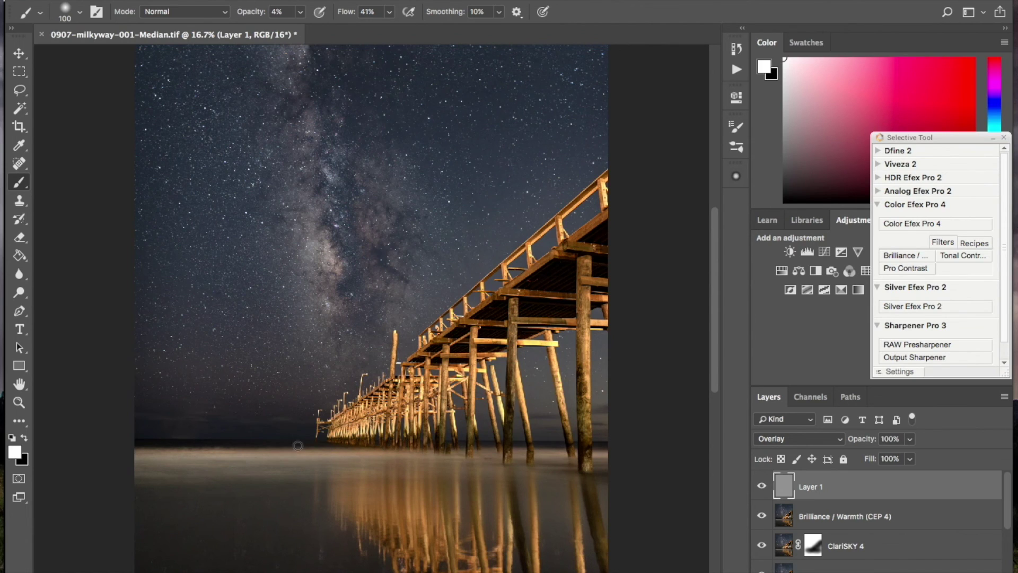
{"action": "left_click", "coordinate": [762, 486]}
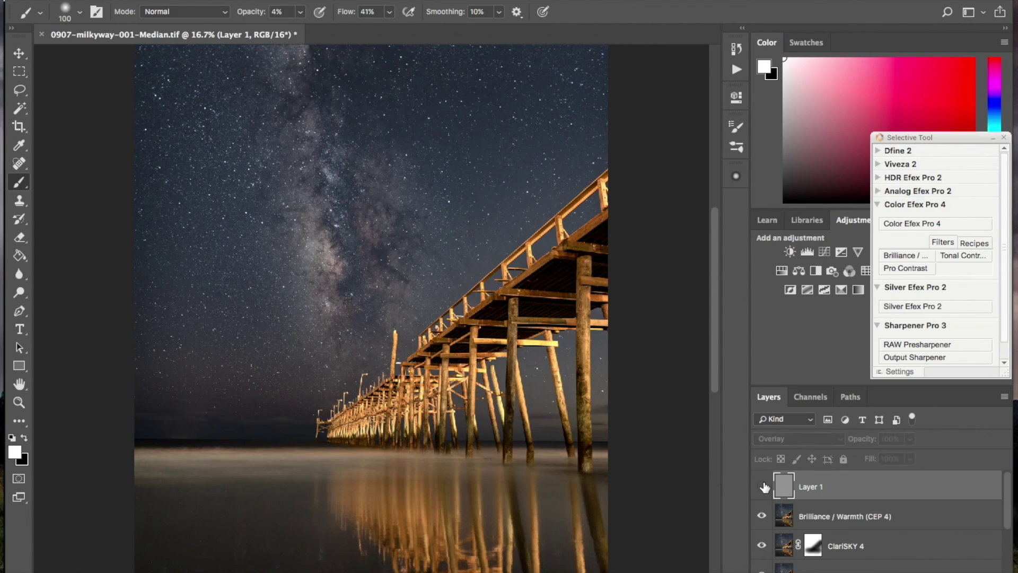
{"action": "left_click", "coordinate": [764, 486]}
{"action": "left_click", "coordinate": [763, 486]}
{"action": "left_click", "coordinate": [764, 486]}
{"action": "left_click", "coordinate": [764, 486]}
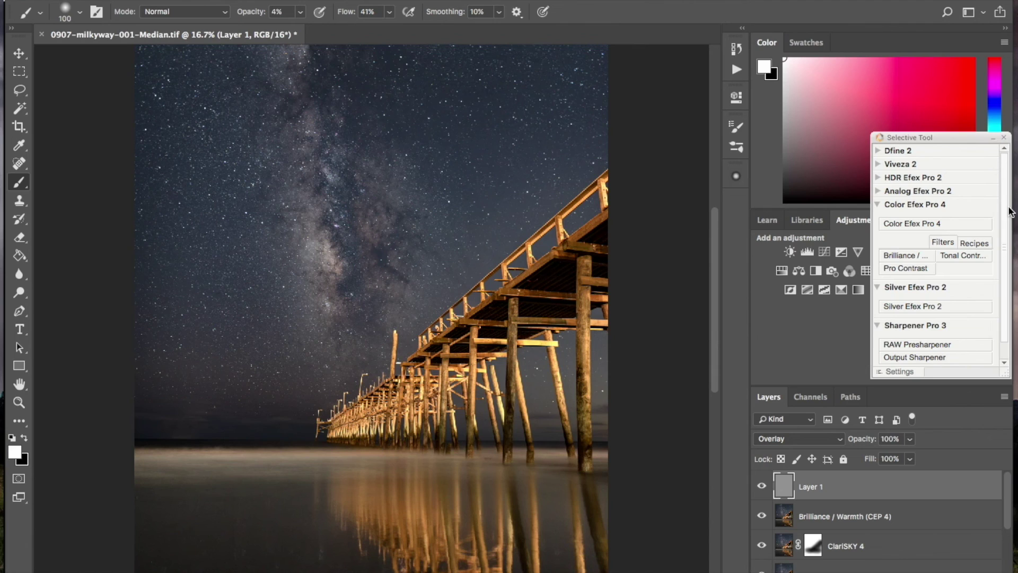
Step: On a new blank layer, stamp the white signature brush at 1200 px and 100% opacity on the water beside the pier's reflection
{"action": "key", "text": "super+shift+alt+n"}
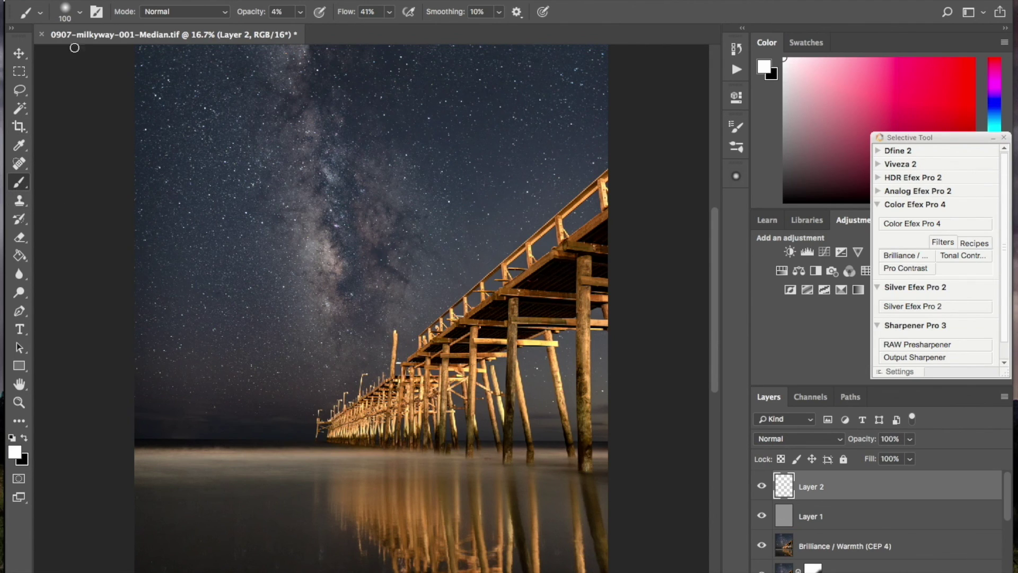
{"action": "left_click", "coordinate": [80, 12]}
{"action": "left_click", "coordinate": [102, 117]}
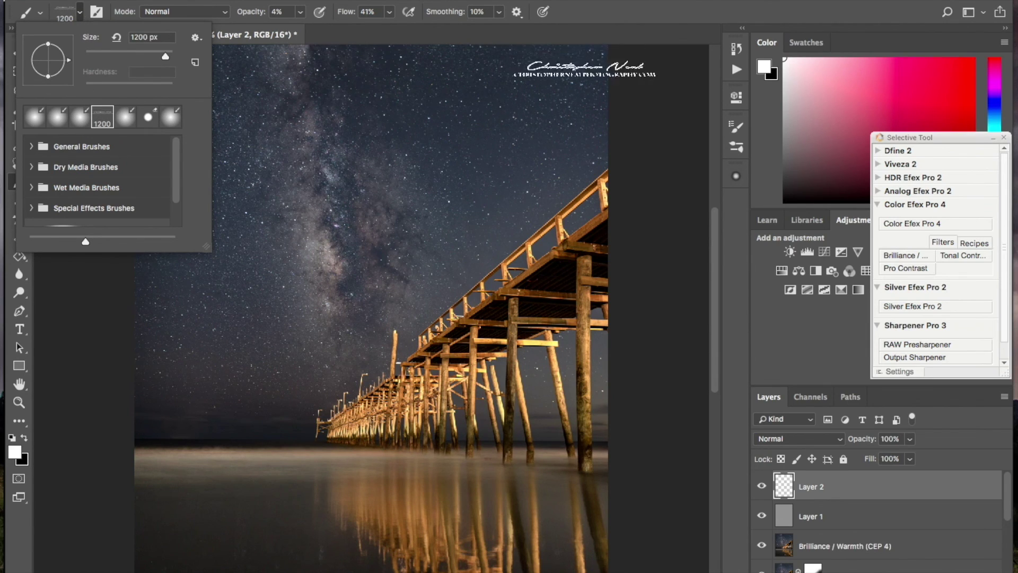
{"action": "left_click", "coordinate": [625, 37]}
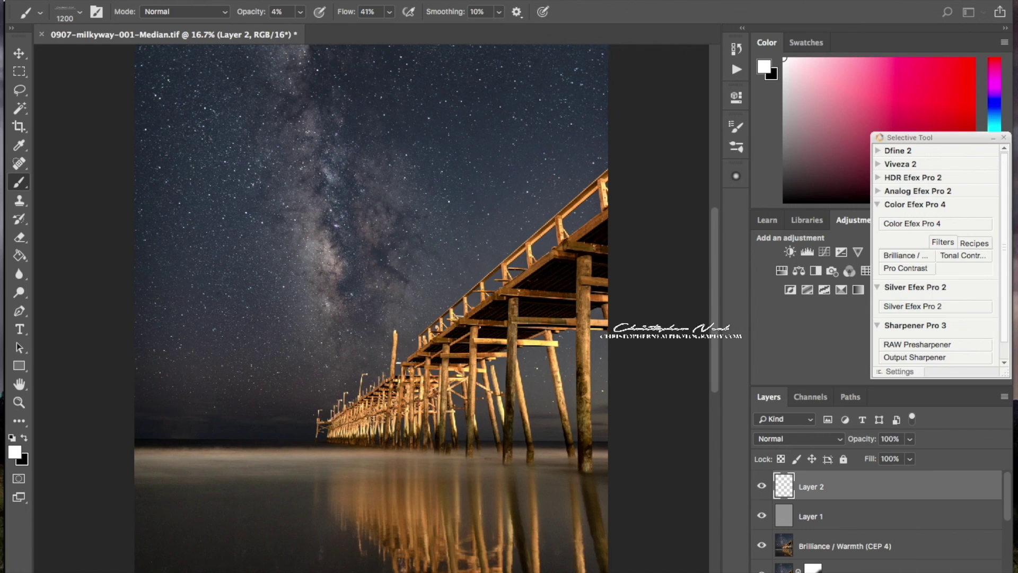
{"action": "left_click", "coordinate": [300, 11]}
{"action": "left_click_drag", "start_coordinate": [298, 29], "coordinate": [392, 36]}
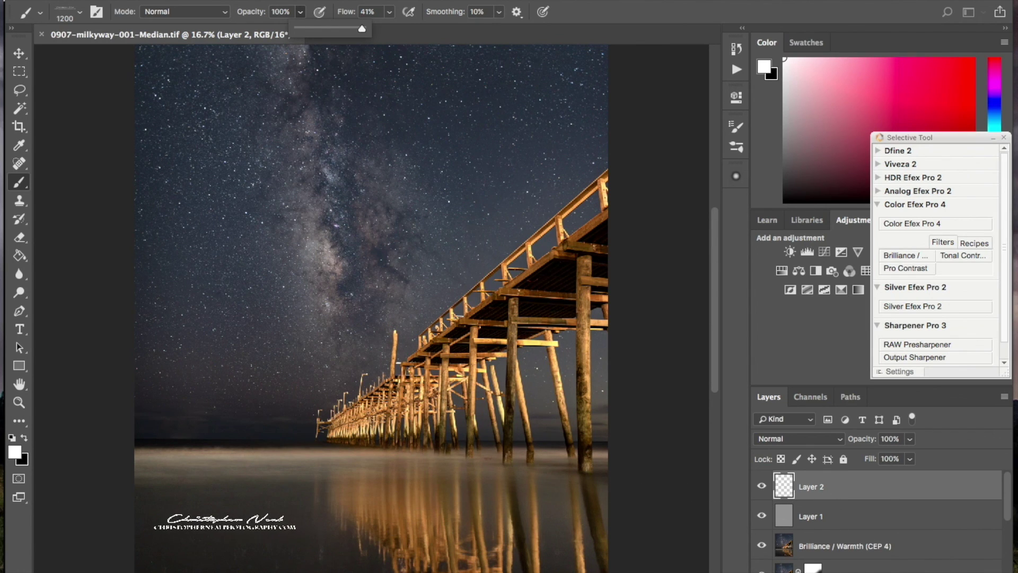
{"action": "left_click", "coordinate": [228, 515]}
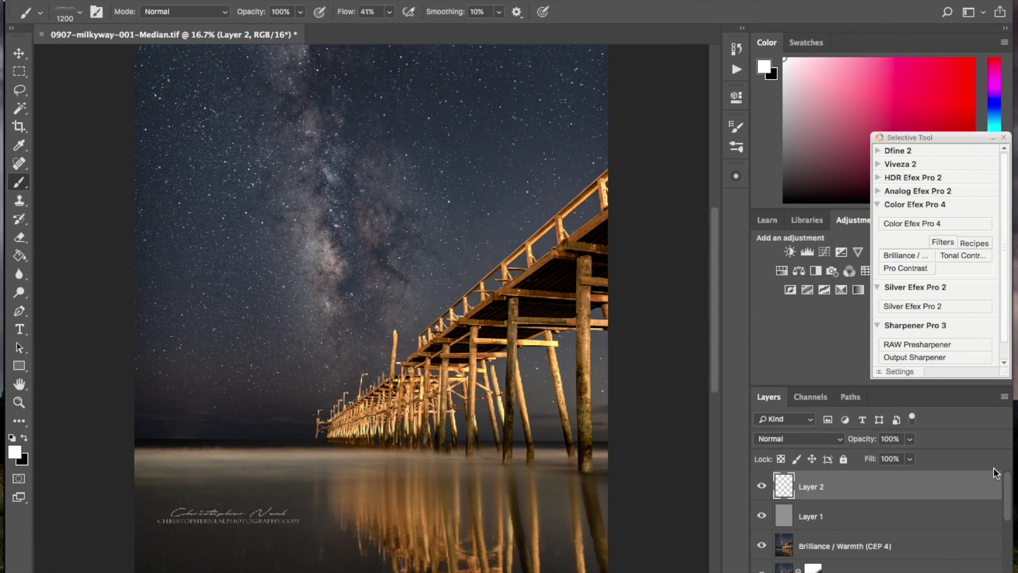
Step: Lower the signature layer's opacity to 77%, and collapse the Selective Tool window
{"action": "left_click", "coordinate": [910, 458]}
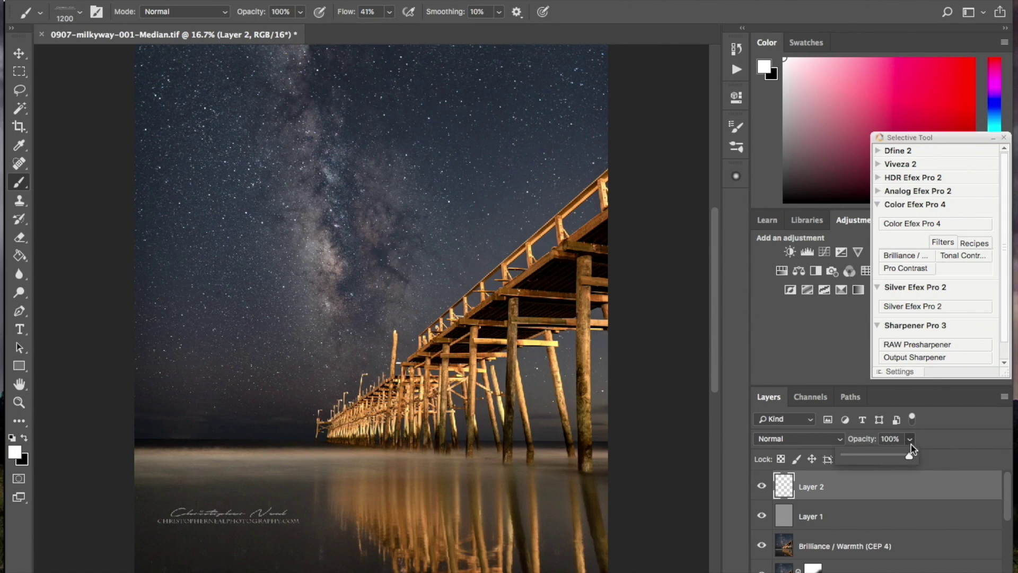
{"action": "mouse_move", "coordinate": [877, 454]}
{"action": "left_mouse_down"}
{"action": "mouse_move", "coordinate": [866, 455]}
{"action": "mouse_move", "coordinate": [895, 463]}
{"action": "left_mouse_up"}
{"action": "left_click", "coordinate": [993, 138]}
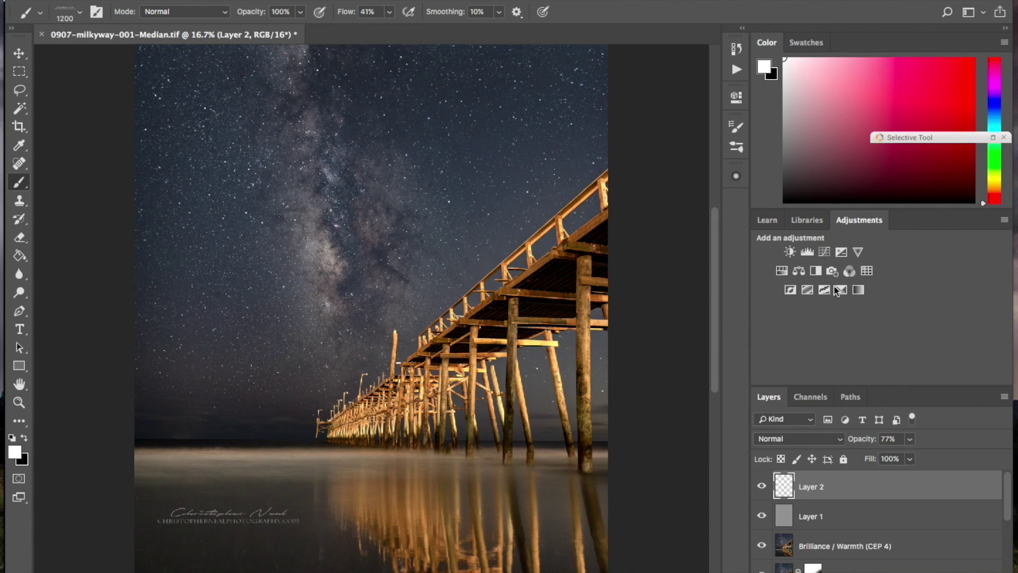
{"action": "key", "text": "v"}
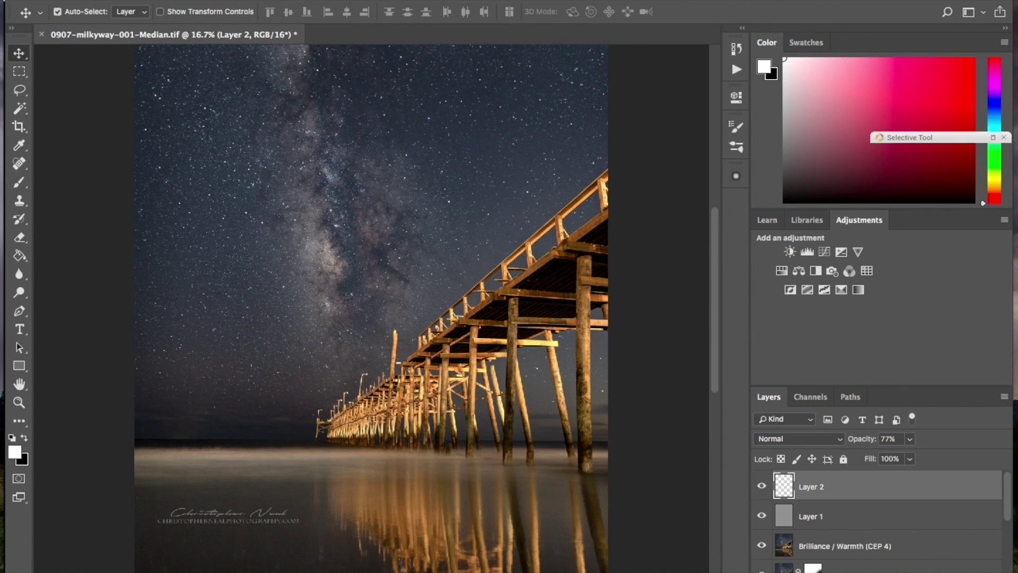
Step: Start a Save for Web (Legacy) export using the JPEG Out preset
{"action": "left_click", "coordinate": [130, 0]}
{"action": "mouse_move", "coordinate": [193, 158]}
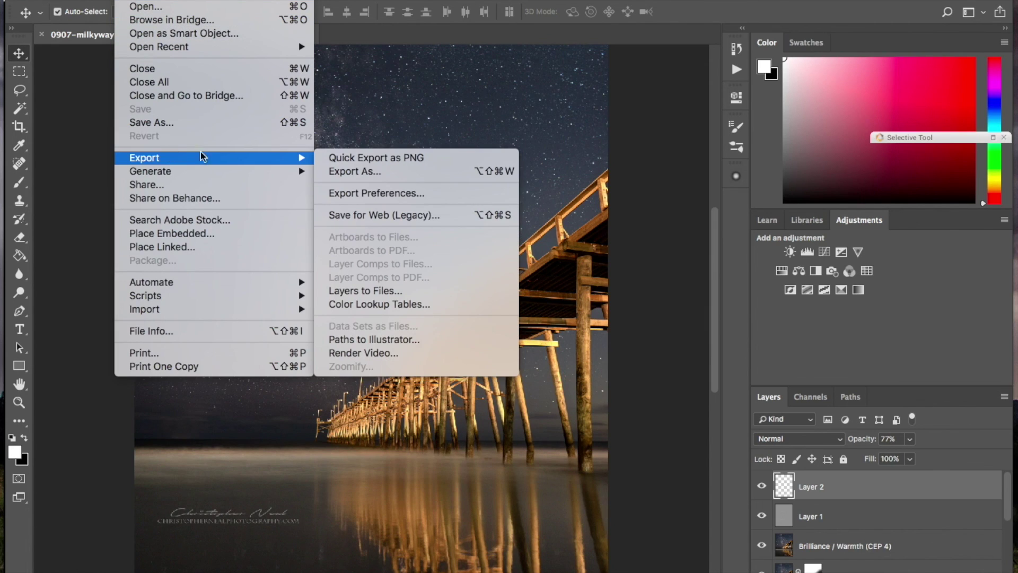
{"action": "left_click", "coordinate": [392, 215]}
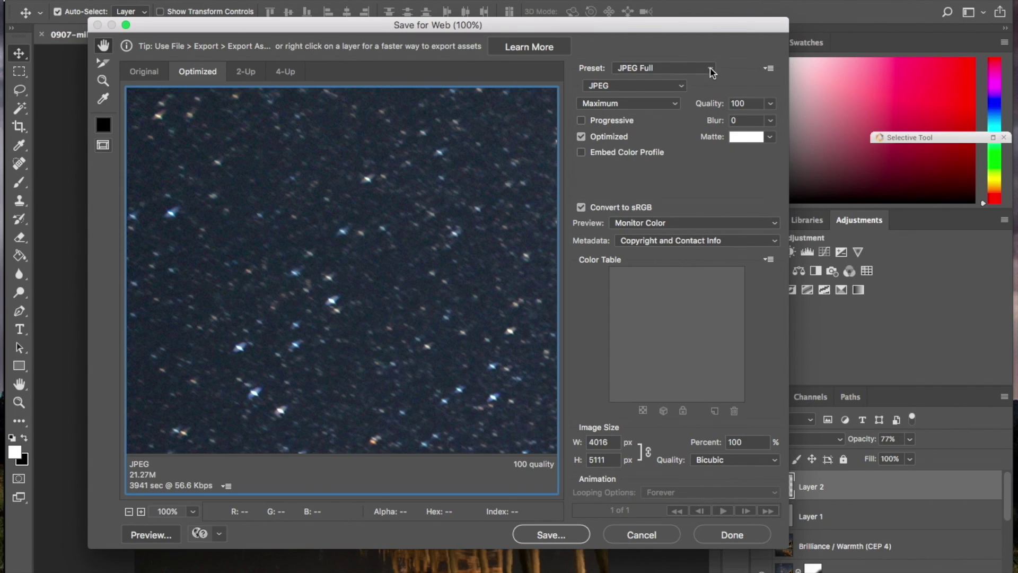
{"action": "left_click", "coordinate": [712, 71]}
{"action": "left_click", "coordinate": [687, 116]}
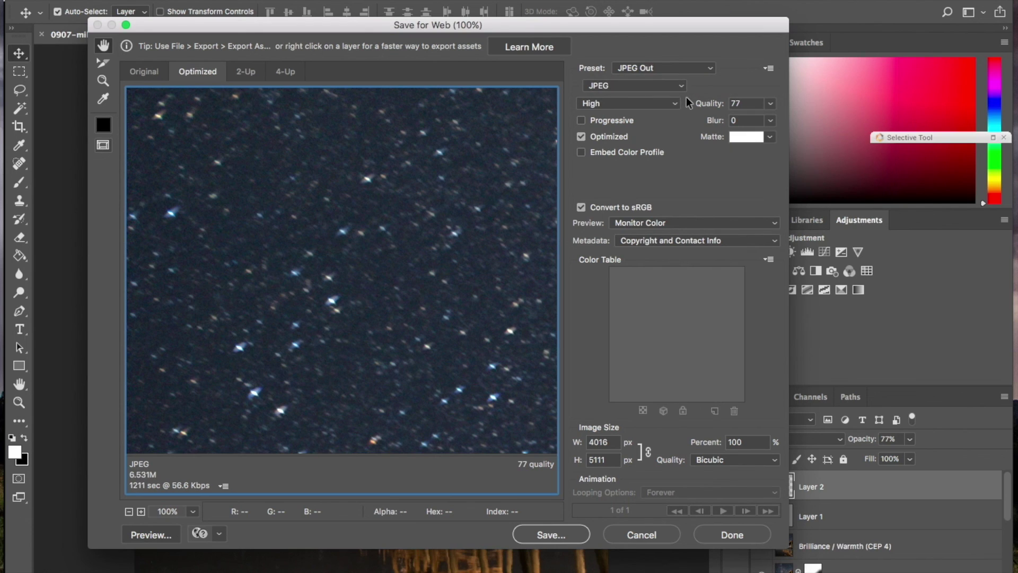
Step: Set the export height to 2048 px and save it as 0907-milkyway-001-Median-Edit.jpg in the 2018 folder
{"action": "left_click", "coordinate": [592, 459]}
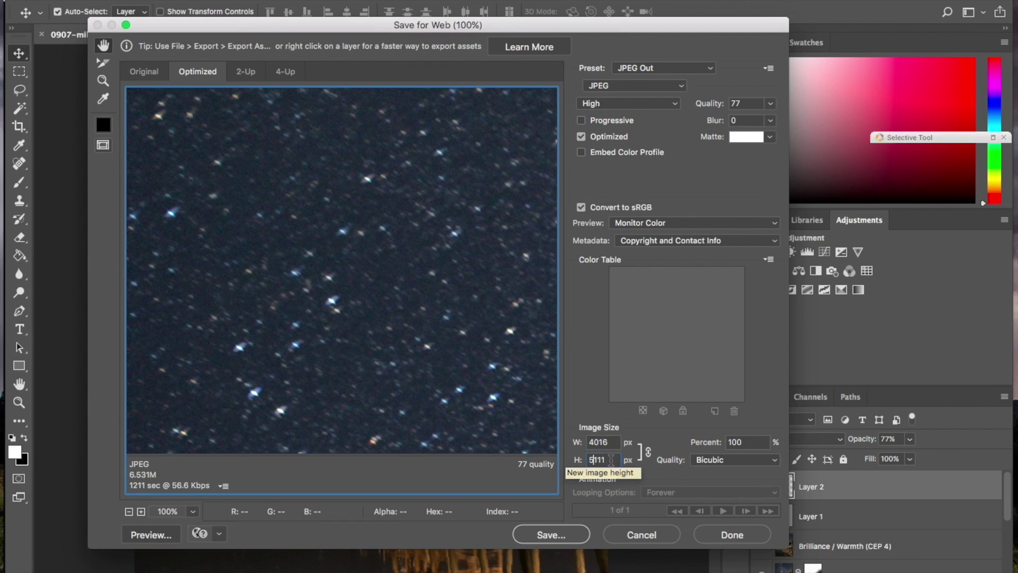
{"action": "left_click_drag", "start_coordinate": [611, 459], "coordinate": [571, 459]}
{"action": "type", "text": "2048"}
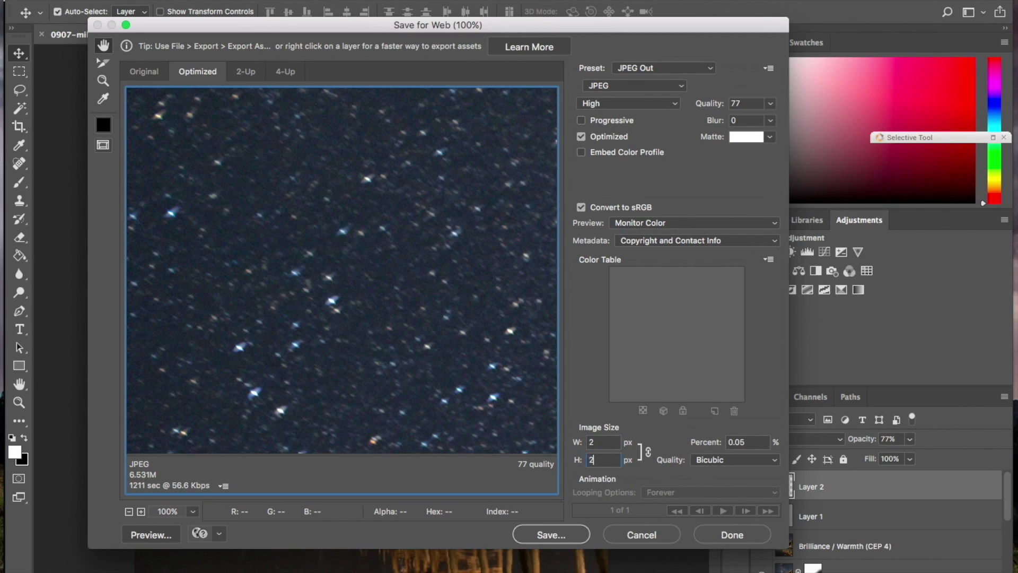
{"action": "left_click", "coordinate": [548, 535]}
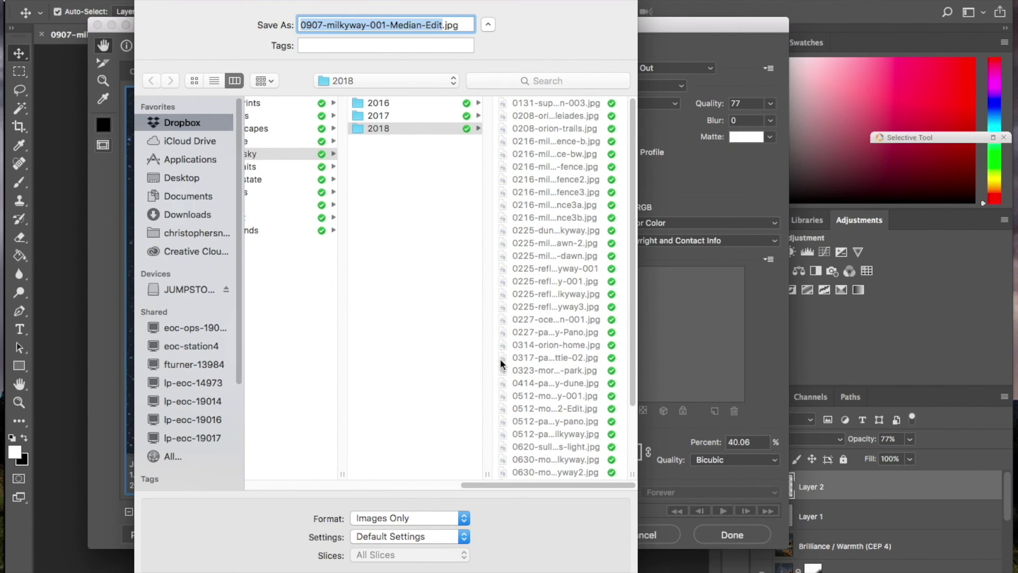
{"action": "key", "text": "Return"}
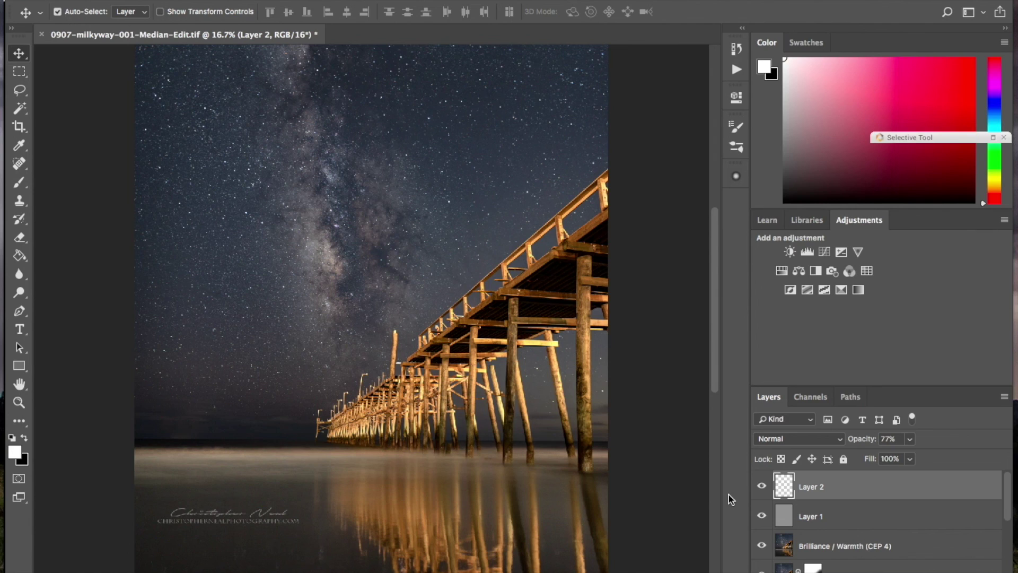
Step: Hide the signature on Layer 2 briefly to view the image without it, and show it again
{"action": "left_click", "coordinate": [762, 487]}
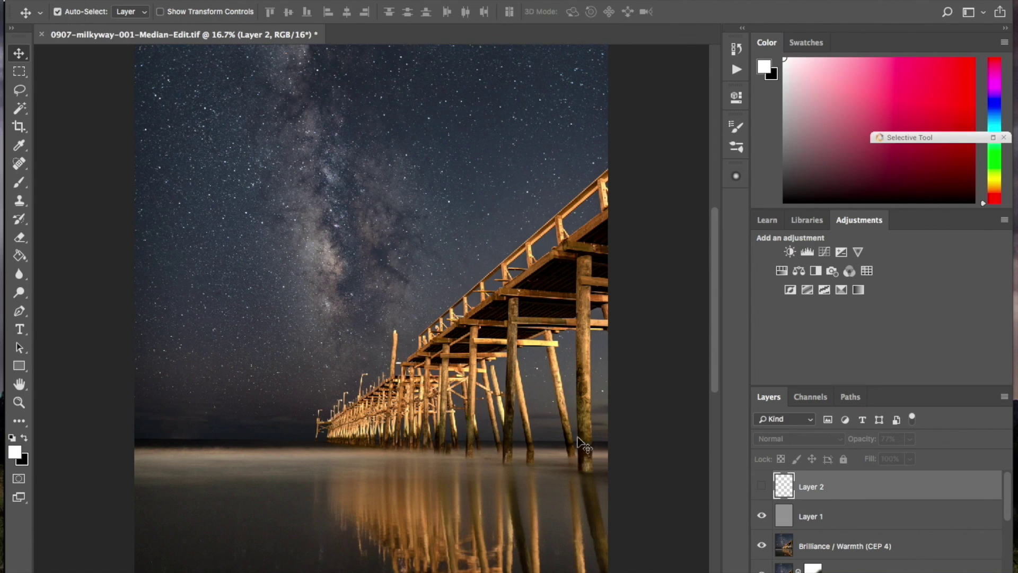
{"action": "left_click", "coordinate": [762, 487]}
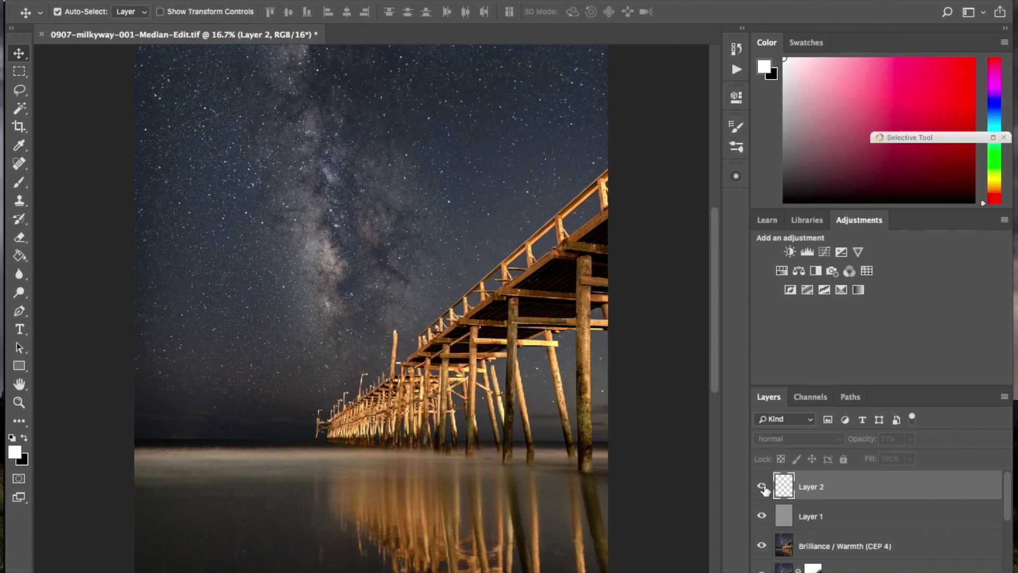